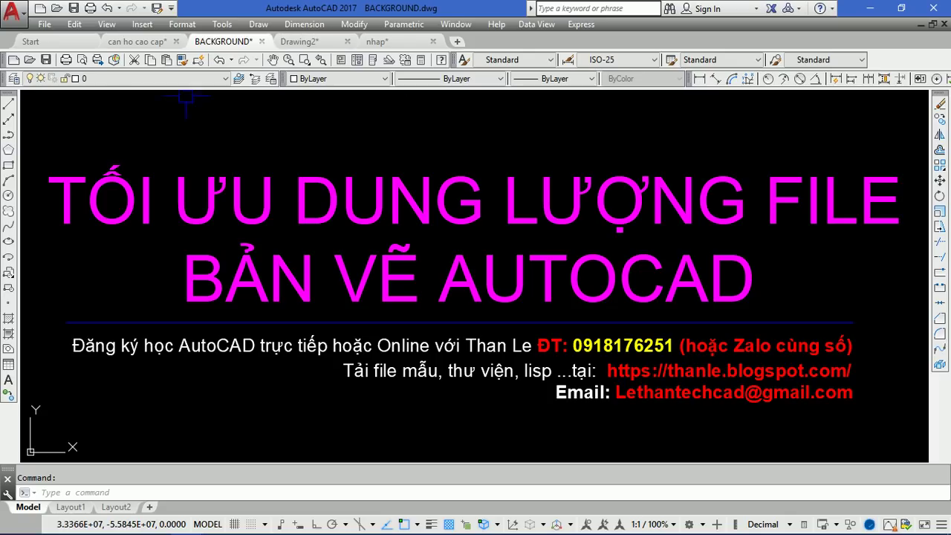
Step: Bring up the can ho cao cap.dwg drawing with its multi-storey floor plans
{"action": "left_click", "coordinate": [136, 42]}
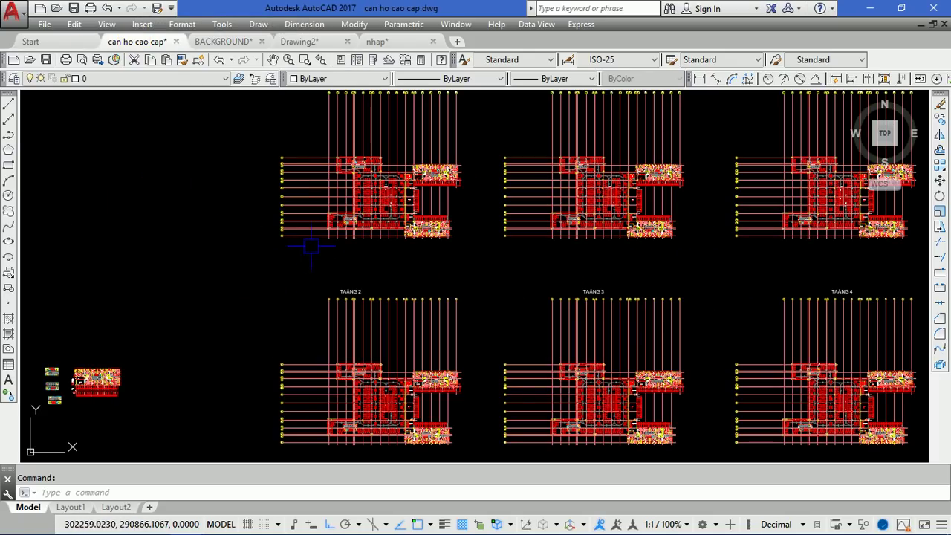
{"action": "mouse_move", "coordinate": [327, 293]}
{"action": "middle_mouse_down"}
{"action": "mouse_move", "coordinate": [233, 289]}
{"action": "mouse_move", "coordinate": [506, 316]}
{"action": "mouse_move", "coordinate": [470, 310]}
{"action": "middle_mouse_up"}
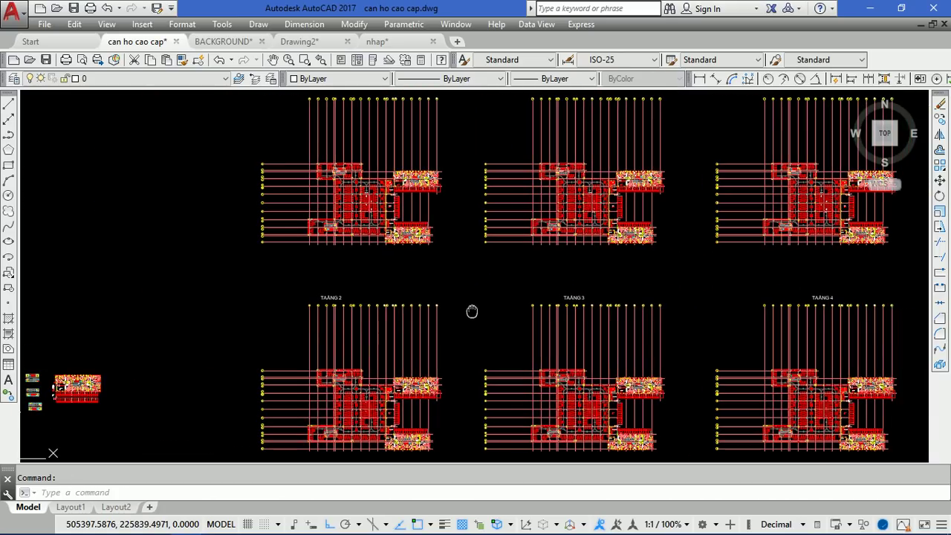
{"action": "left_click", "coordinate": [58, 10]}
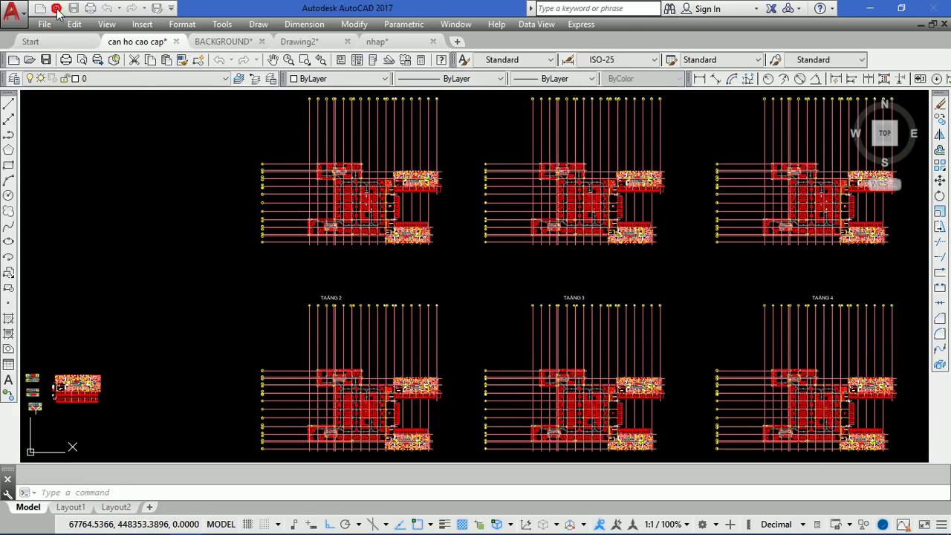
{"action": "left_click", "coordinate": [401, 290]}
{"action": "left_click", "coordinate": [385, 252]}
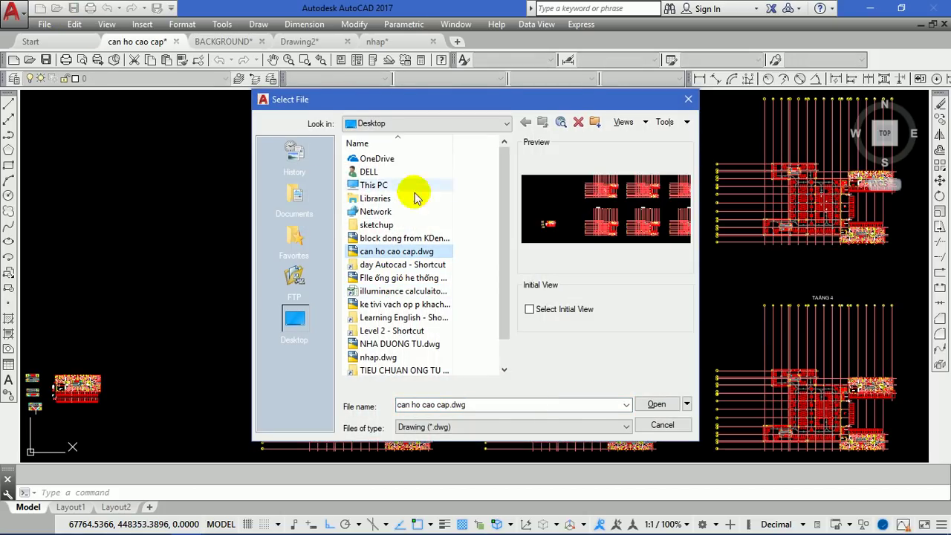
{"action": "right_click", "coordinate": [385, 253]}
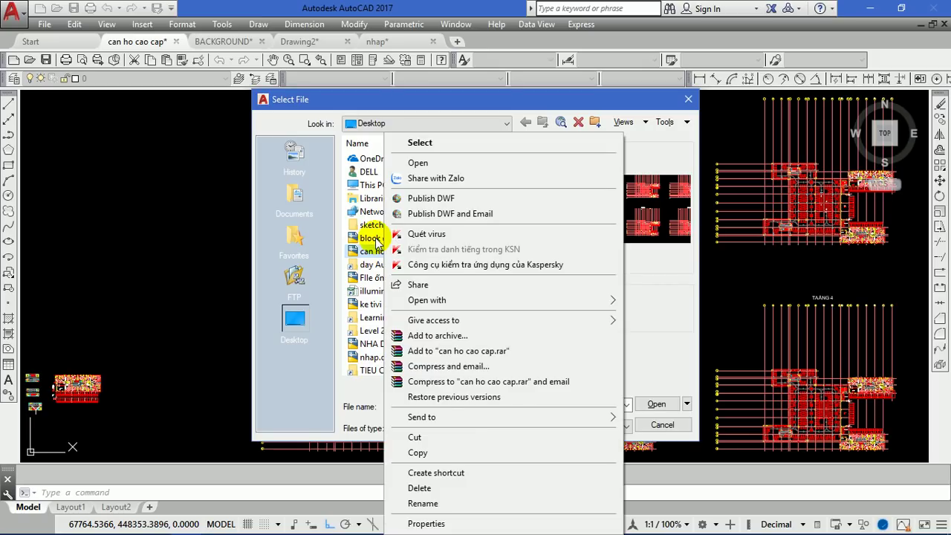
{"action": "left_click", "coordinate": [429, 523]}
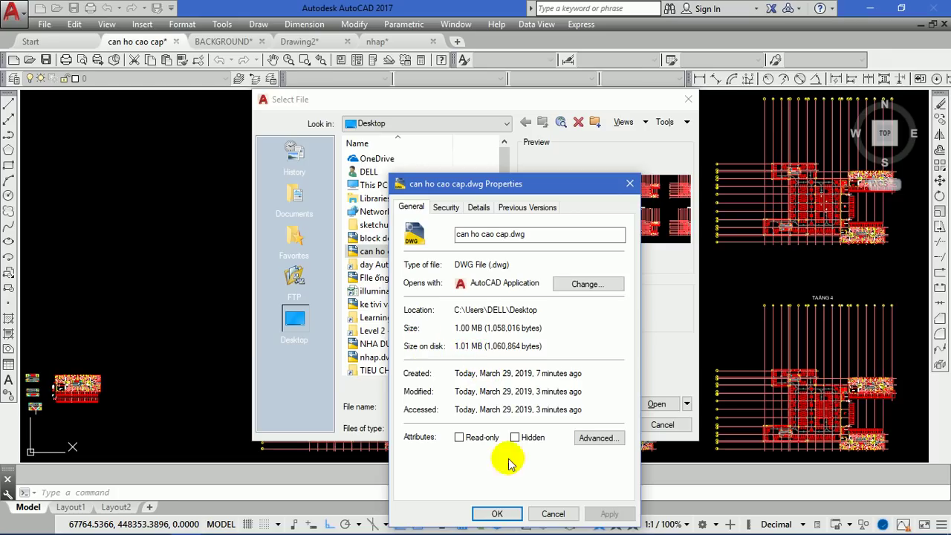
{"action": "left_click", "coordinate": [497, 514]}
{"action": "key", "text": "Return"}
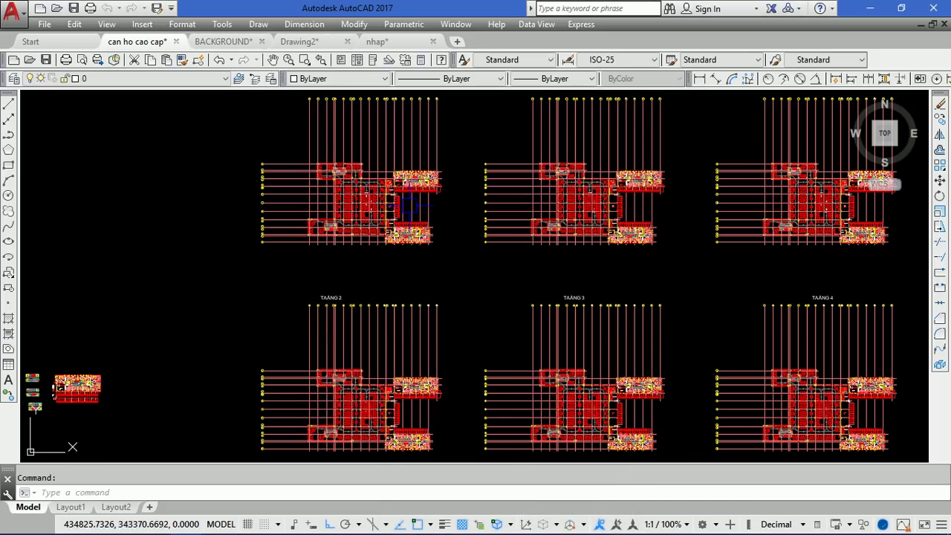
Step: Window-select the two lower-left small plans and start moving them from a base point
{"action": "mouse_move", "coordinate": [511, 213]}
{"action": "middle_mouse_down"}
{"action": "mouse_move", "coordinate": [369, 225]}
{"action": "mouse_move", "coordinate": [554, 231]}
{"action": "middle_mouse_up"}
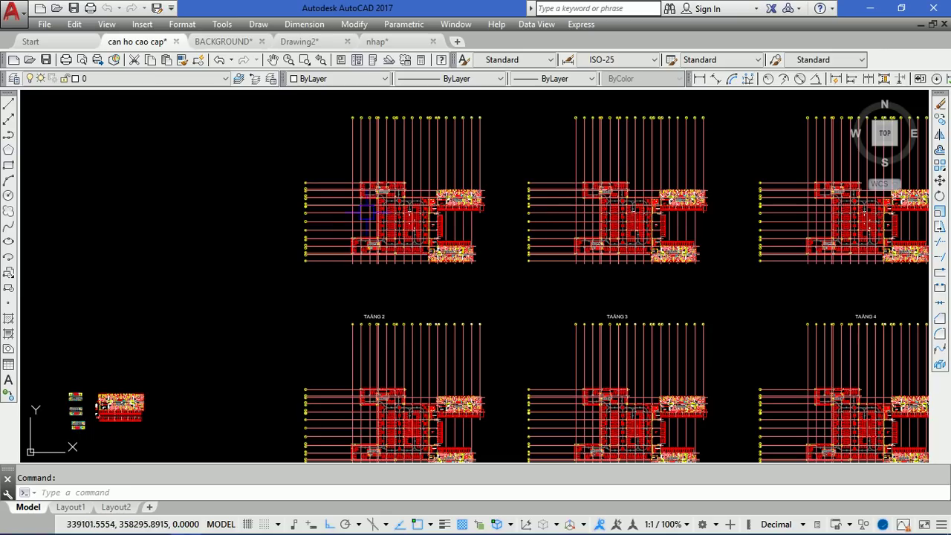
{"action": "scroll", "coordinate": [367, 212], "scroll_direction": "down", "scroll_amount": 3}
{"action": "scroll", "coordinate": [217, 313], "scroll_direction": "up", "scroll_amount": 8}
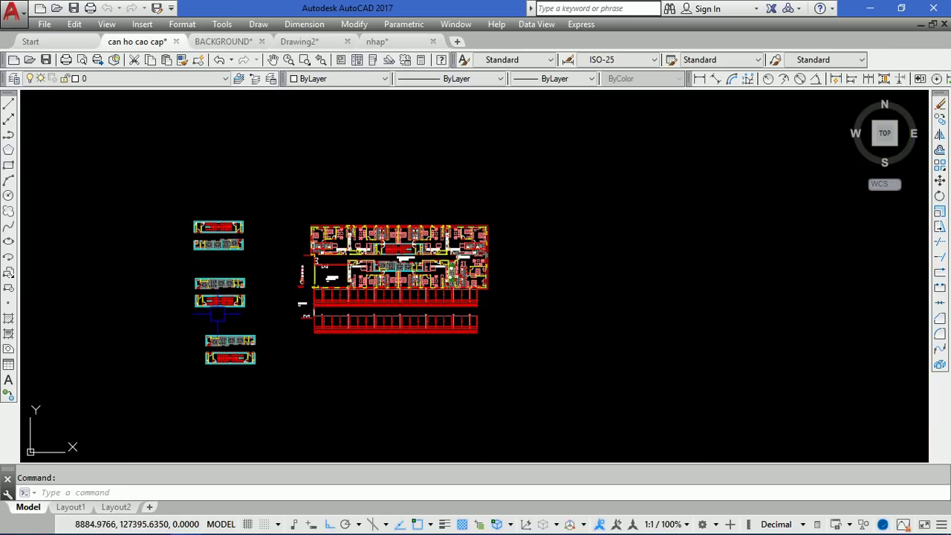
{"action": "scroll", "coordinate": [297, 236], "scroll_direction": "up", "scroll_amount": 3}
{"action": "scroll", "coordinate": [293, 201], "scroll_direction": "down", "scroll_amount": 3}
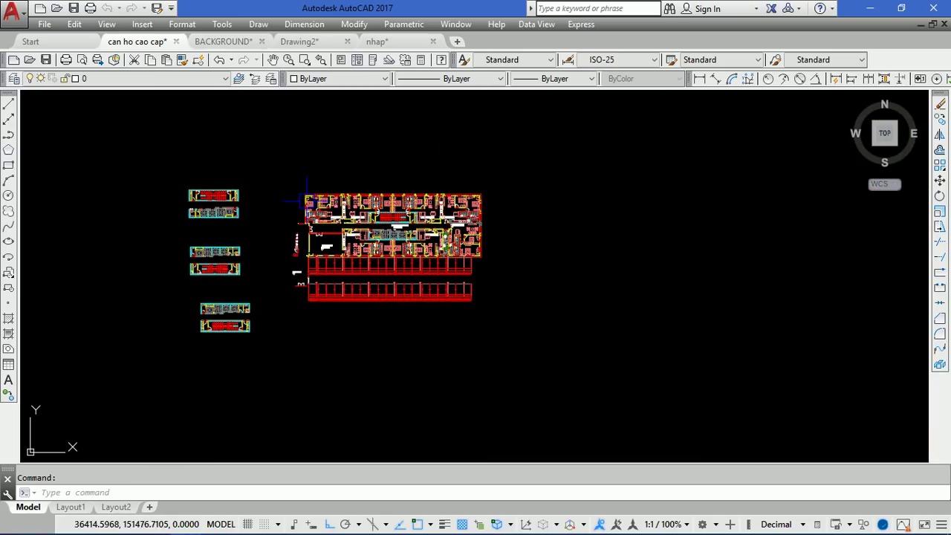
{"action": "left_click", "coordinate": [150, 288]}
{"action": "left_click", "coordinate": [303, 353]}
{"action": "type", "text": "m"}
{"action": "key", "text": "Return"}
{"action": "left_click", "coordinate": [294, 364]}
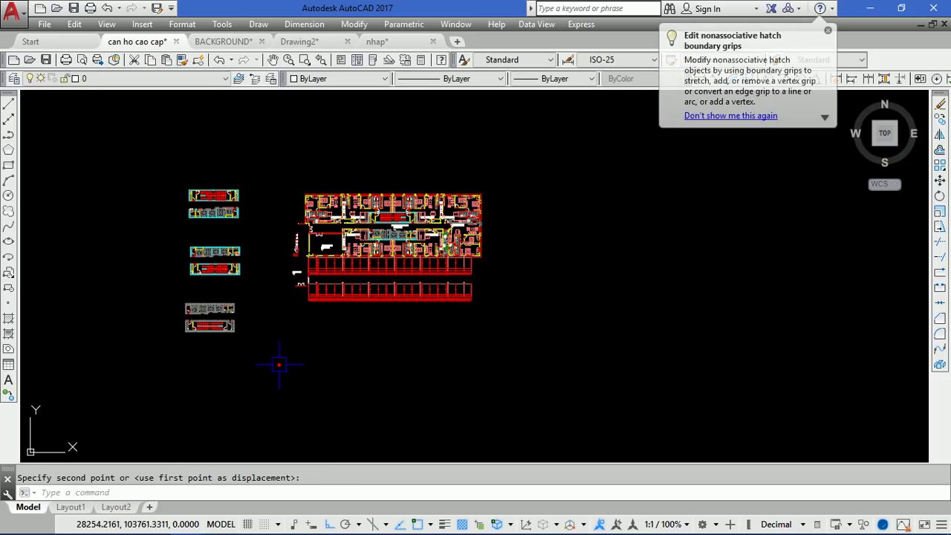
Step: Window-select the six duplicate floor plans and erase them
{"action": "scroll", "coordinate": [371, 215], "scroll_direction": "up", "scroll_amount": 5}
{"action": "scroll", "coordinate": [171, 252], "scroll_direction": "down", "scroll_amount": 5}
{"action": "scroll", "coordinate": [286, 260], "scroll_direction": "down", "scroll_amount": 6}
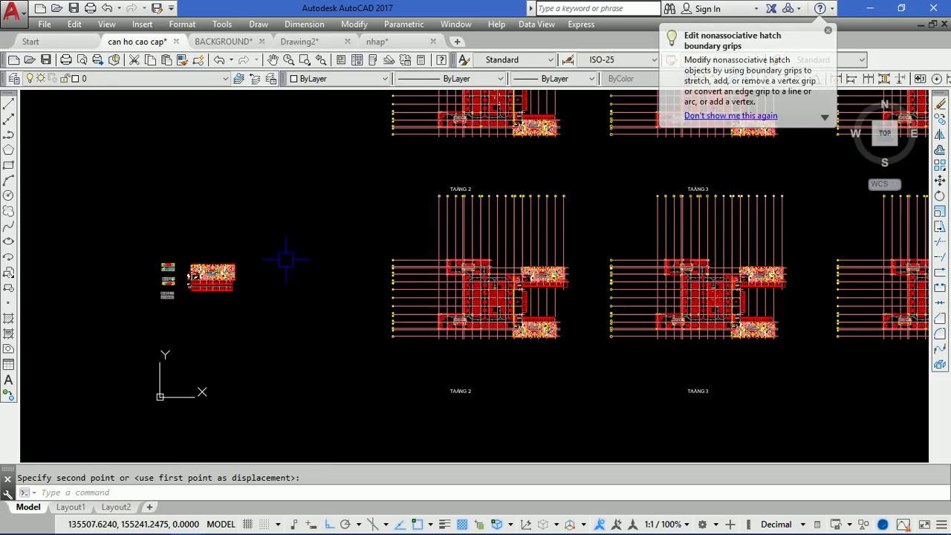
{"action": "scroll", "coordinate": [376, 223], "scroll_direction": "down", "scroll_amount": 2}
{"action": "scroll", "coordinate": [244, 278], "scroll_direction": "down", "scroll_amount": 2}
{"action": "scroll", "coordinate": [250, 209], "scroll_direction": "down", "scroll_amount": 2}
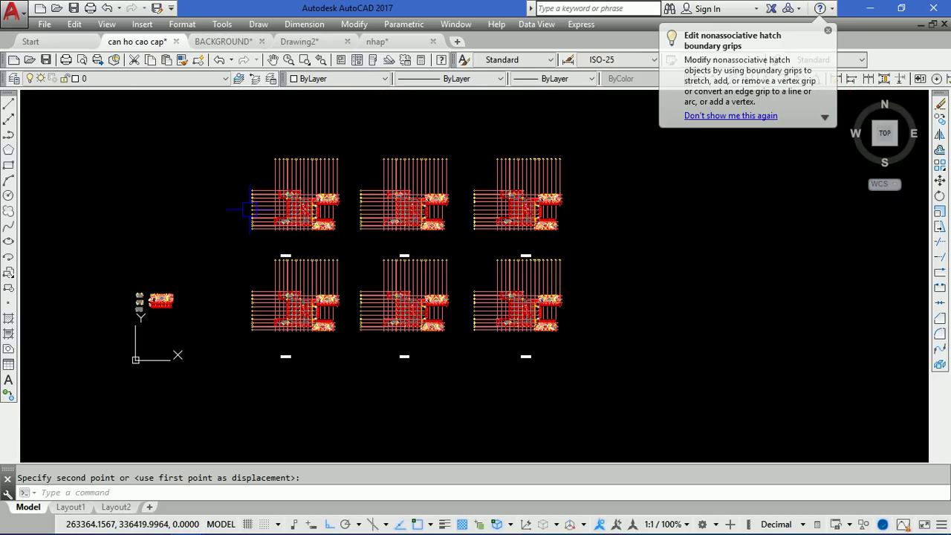
{"action": "left_click", "coordinate": [215, 124]}
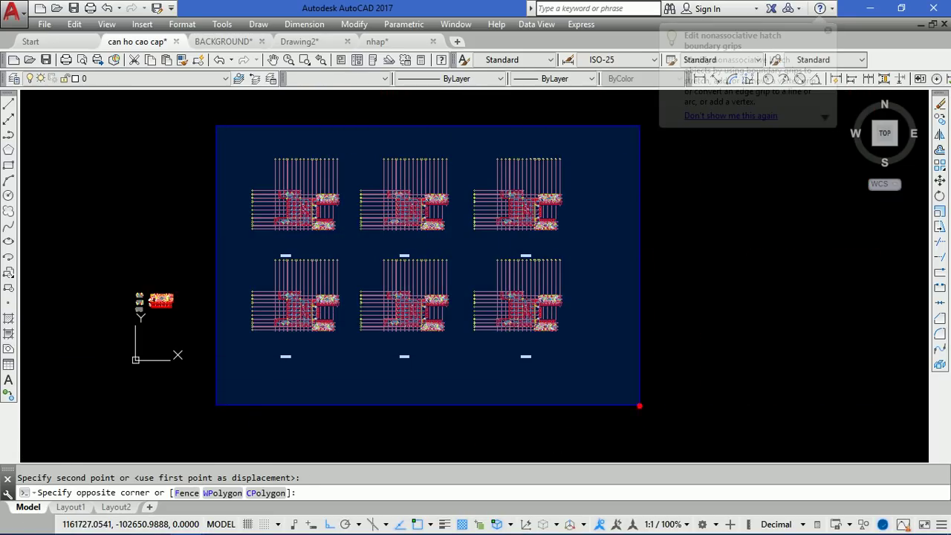
{"action": "left_click", "coordinate": [639, 406]}
{"action": "key", "text": "Delete"}
Step: Zoom back to the remaining plans and save can ho cao cap.dwg
{"action": "middle_click_drag", "start_coordinate": [234, 339], "coordinate": [350, 339]}
{"action": "scroll", "coordinate": [307, 327], "scroll_direction": "up", "scroll_amount": 2}
{"action": "scroll", "coordinate": [308, 330], "scroll_direction": "up", "scroll_amount": 3}
{"action": "scroll", "coordinate": [197, 320], "scroll_direction": "up", "scroll_amount": 2}
{"action": "scroll", "coordinate": [197, 321], "scroll_direction": "up", "scroll_amount": 1}
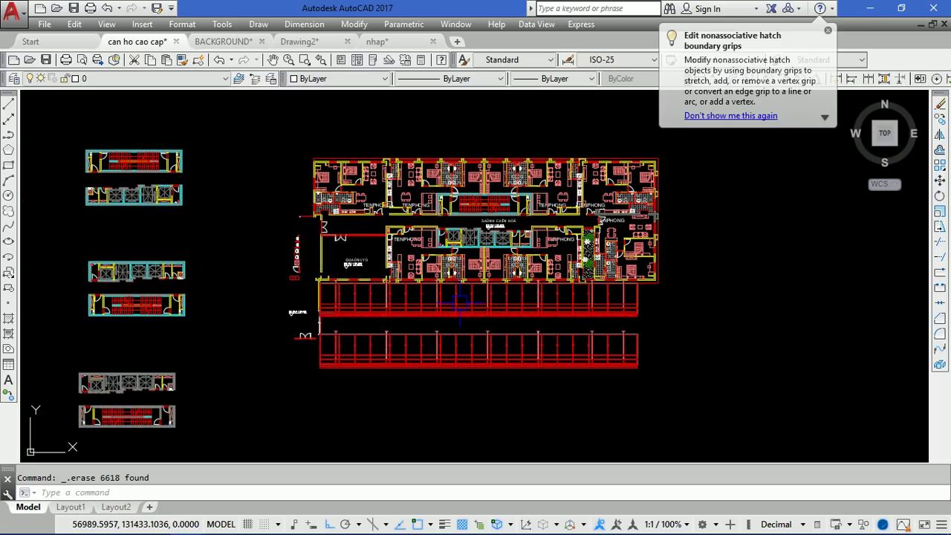
{"action": "key", "text": "ctrl+s"}
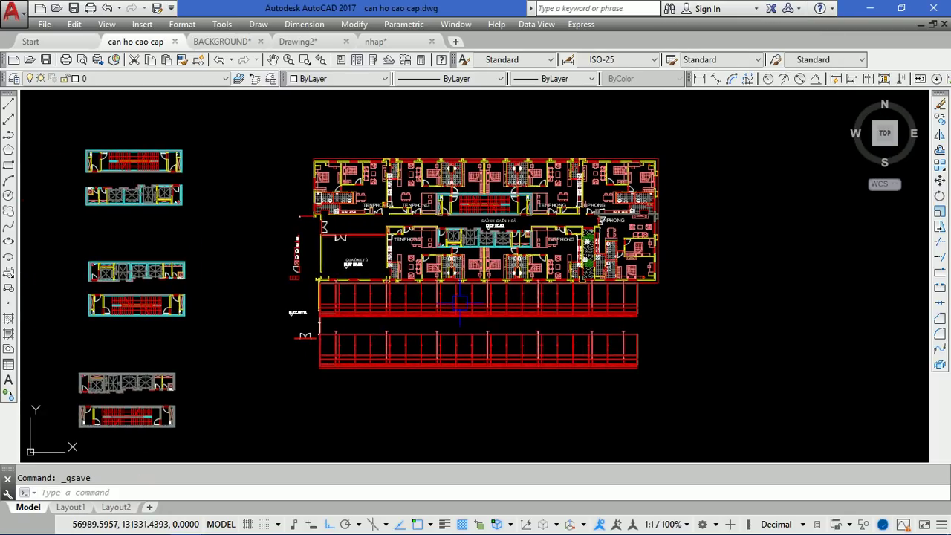
{"action": "left_click", "coordinate": [57, 9]}
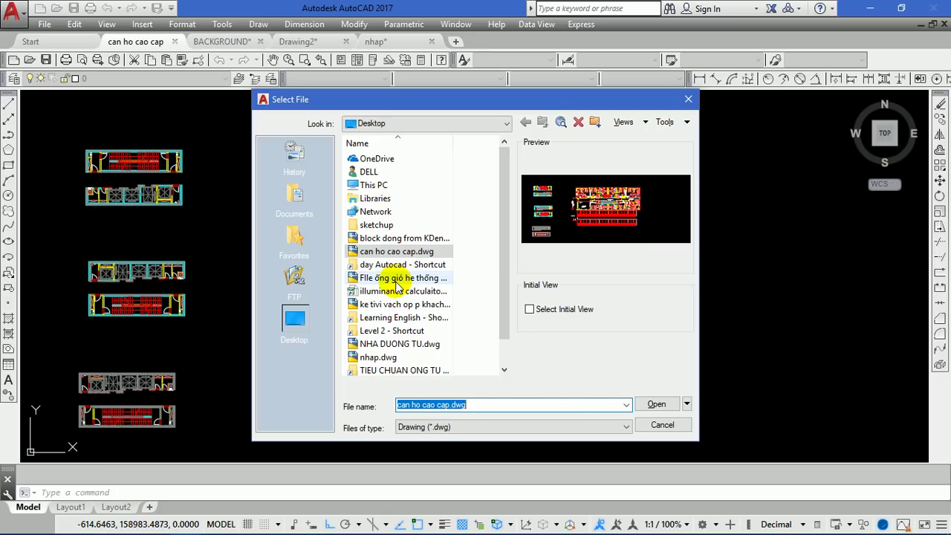
{"action": "right_click", "coordinate": [376, 253]}
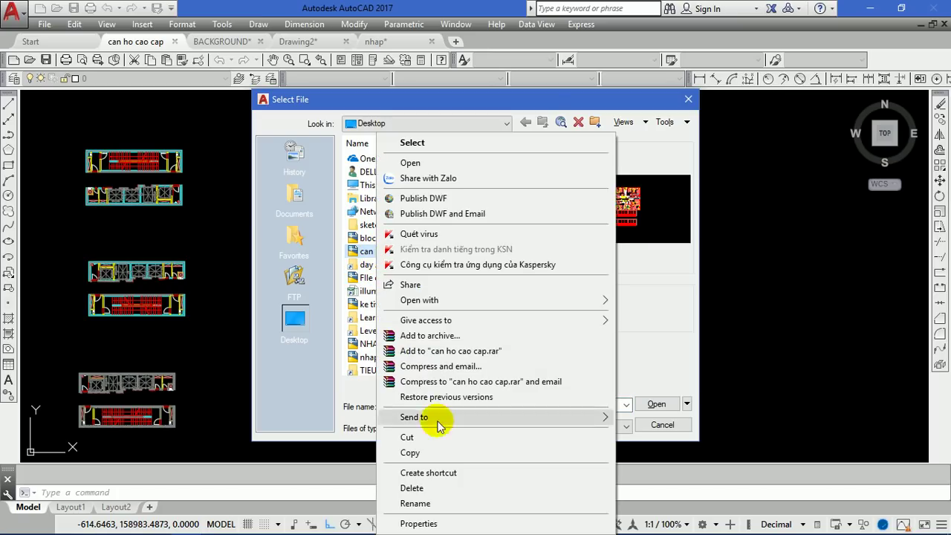
{"action": "left_click", "coordinate": [421, 522]}
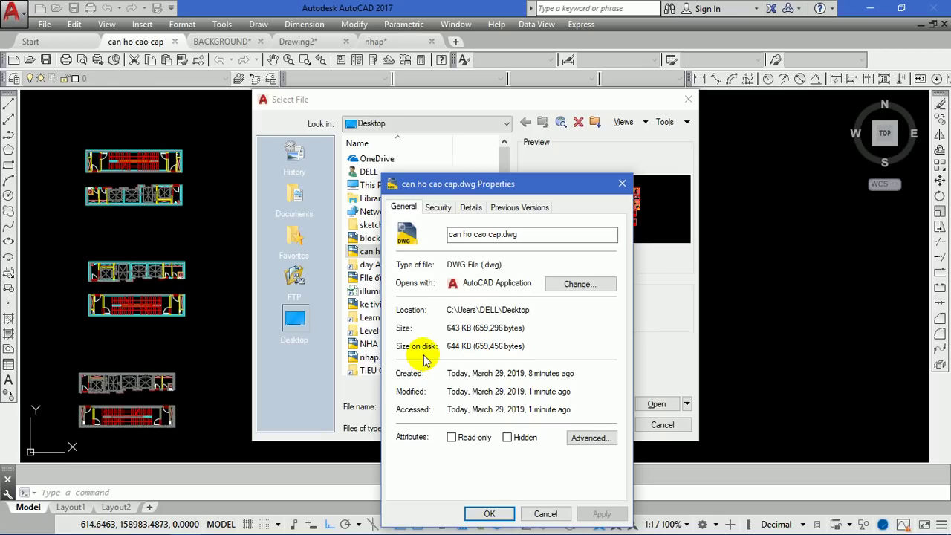
{"action": "key", "text": "Escape"}
{"action": "key", "text": "Escape"}
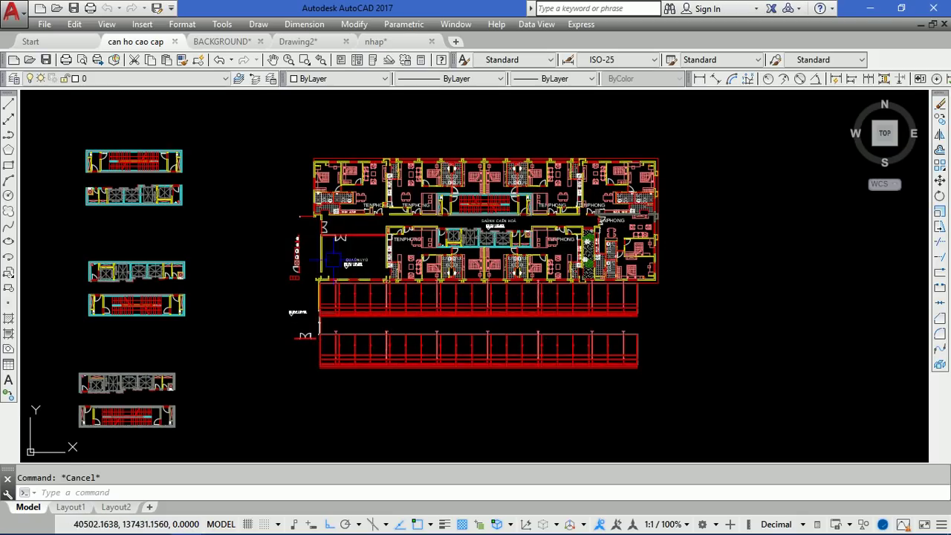
{"action": "scroll", "coordinate": [289, 248], "scroll_direction": "down", "scroll_amount": 5}
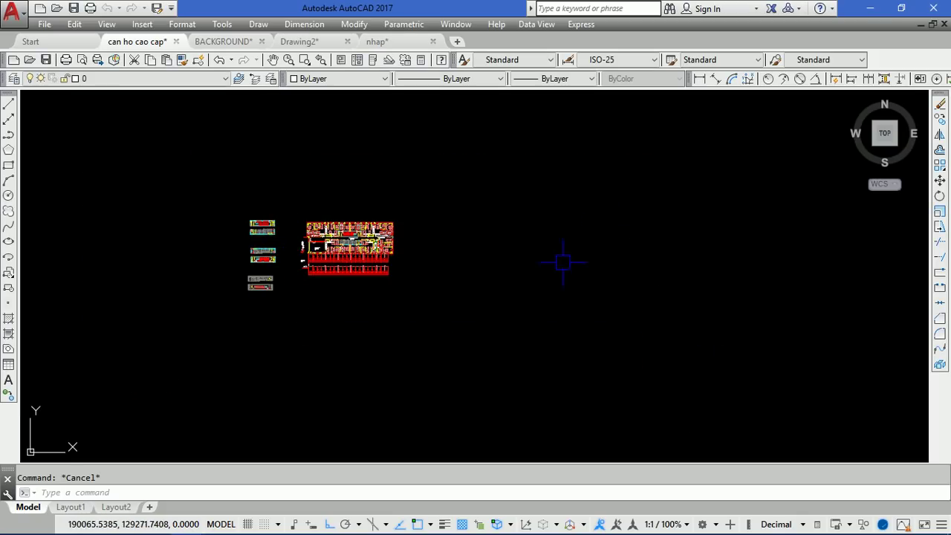
{"action": "scroll", "coordinate": [346, 215], "scroll_direction": "up", "scroll_amount": 5}
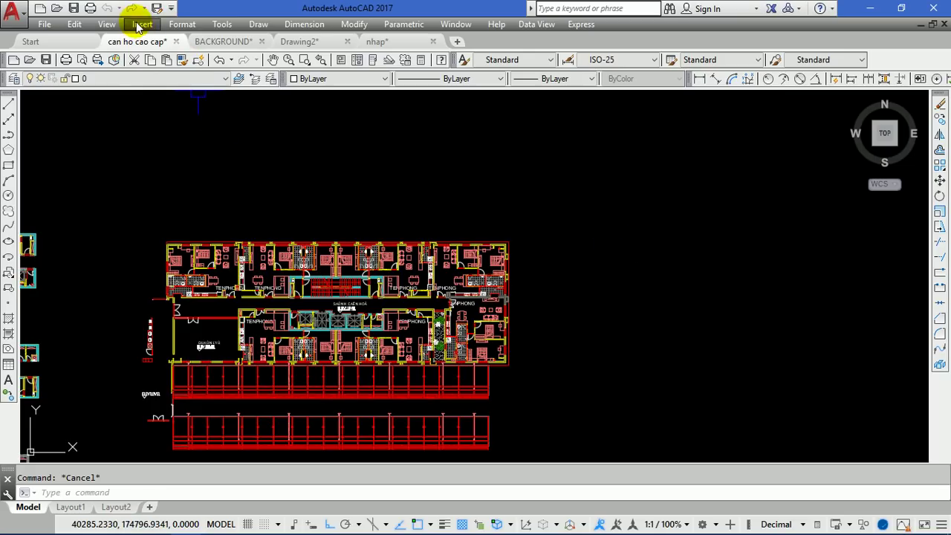
{"action": "left_click", "coordinate": [139, 25]}
{"action": "left_click", "coordinate": [149, 38]}
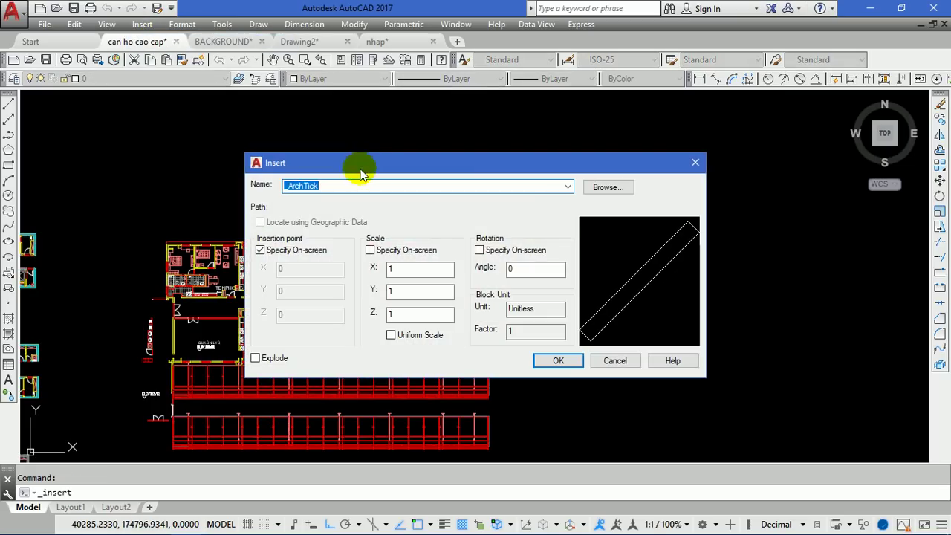
{"action": "left_click", "coordinate": [568, 186]}
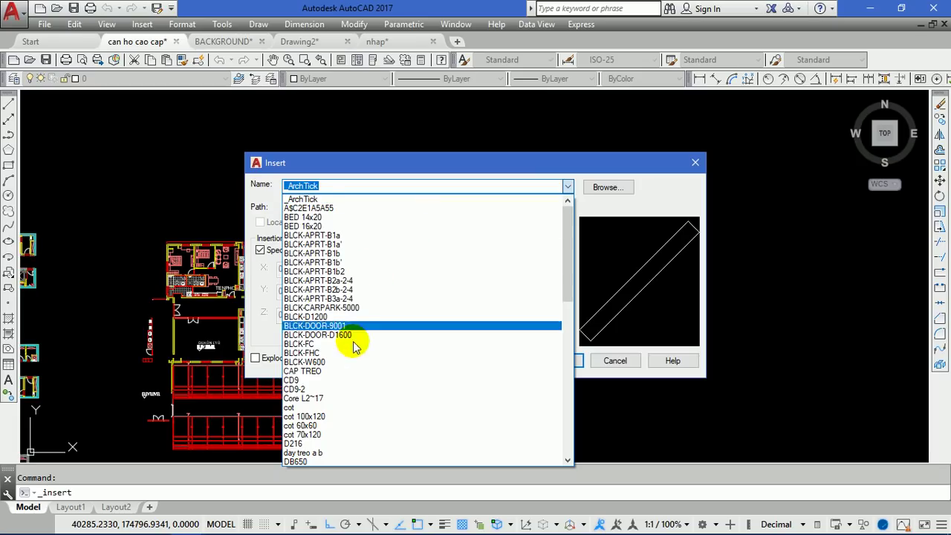
{"action": "scroll", "coordinate": [354, 319], "scroll_direction": "down", "scroll_amount": 3}
{"action": "scroll", "coordinate": [354, 323], "scroll_direction": "down", "scroll_amount": 3}
{"action": "scroll", "coordinate": [355, 326], "scroll_direction": "down", "scroll_amount": 3}
{"action": "scroll", "coordinate": [354, 325], "scroll_direction": "down", "scroll_amount": 7}
{"action": "scroll", "coordinate": [360, 325], "scroll_direction": "up", "scroll_amount": 4}
{"action": "scroll", "coordinate": [360, 325], "scroll_direction": "up", "scroll_amount": 7}
{"action": "scroll", "coordinate": [355, 331], "scroll_direction": "up", "scroll_amount": 5}
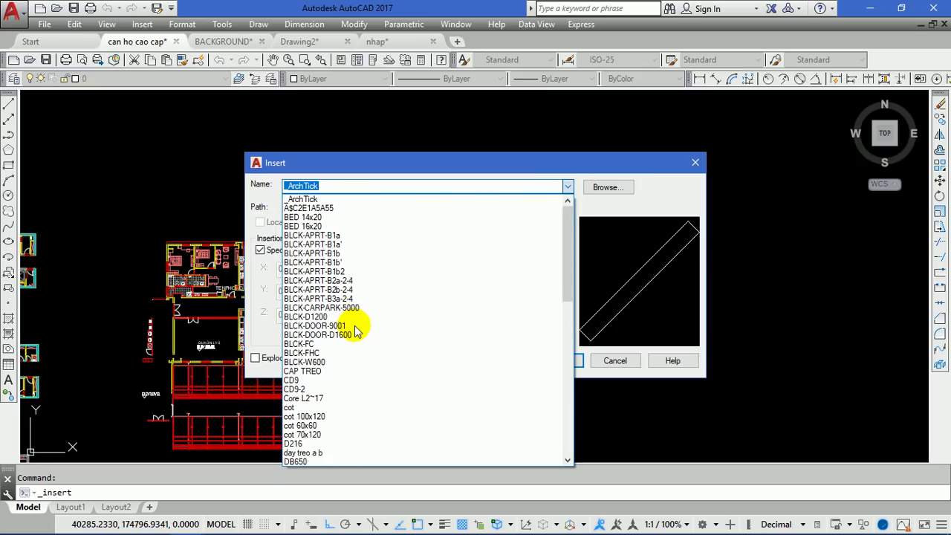
{"action": "scroll", "coordinate": [355, 331], "scroll_direction": "down", "scroll_amount": 4}
{"action": "scroll", "coordinate": [356, 327], "scroll_direction": "down", "scroll_amount": 8}
{"action": "scroll", "coordinate": [357, 322], "scroll_direction": "down", "scroll_amount": 5}
{"action": "scroll", "coordinate": [324, 222], "scroll_direction": "up", "scroll_amount": 1}
{"action": "scroll", "coordinate": [331, 241], "scroll_direction": "down", "scroll_amount": 1}
{"action": "scroll", "coordinate": [349, 312], "scroll_direction": "up", "scroll_amount": 5}
{"action": "scroll", "coordinate": [362, 364], "scroll_direction": "up", "scroll_amount": 1}
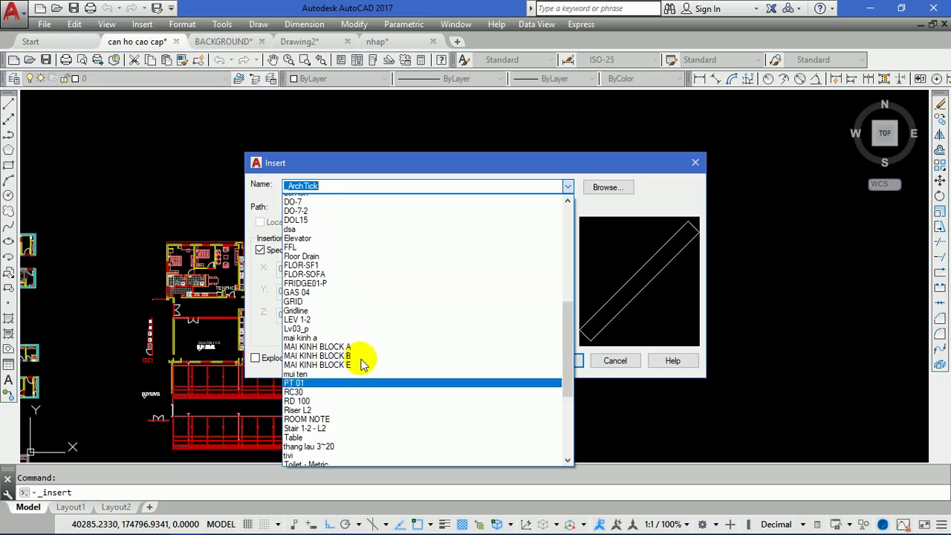
{"action": "scroll", "coordinate": [362, 360], "scroll_direction": "up", "scroll_amount": 7}
{"action": "scroll", "coordinate": [360, 355], "scroll_direction": "up", "scroll_amount": 3}
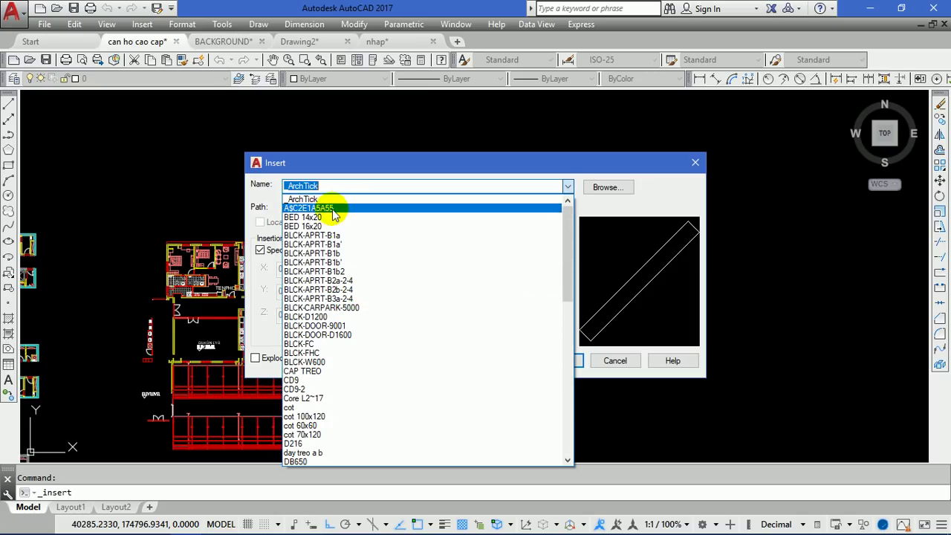
{"action": "scroll", "coordinate": [333, 214], "scroll_direction": "down", "scroll_amount": 3}
{"action": "scroll", "coordinate": [329, 248], "scroll_direction": "down", "scroll_amount": 5}
{"action": "scroll", "coordinate": [397, 261], "scroll_direction": "down", "scroll_amount": 5}
{"action": "scroll", "coordinate": [397, 261], "scroll_direction": "down", "scroll_amount": 3}
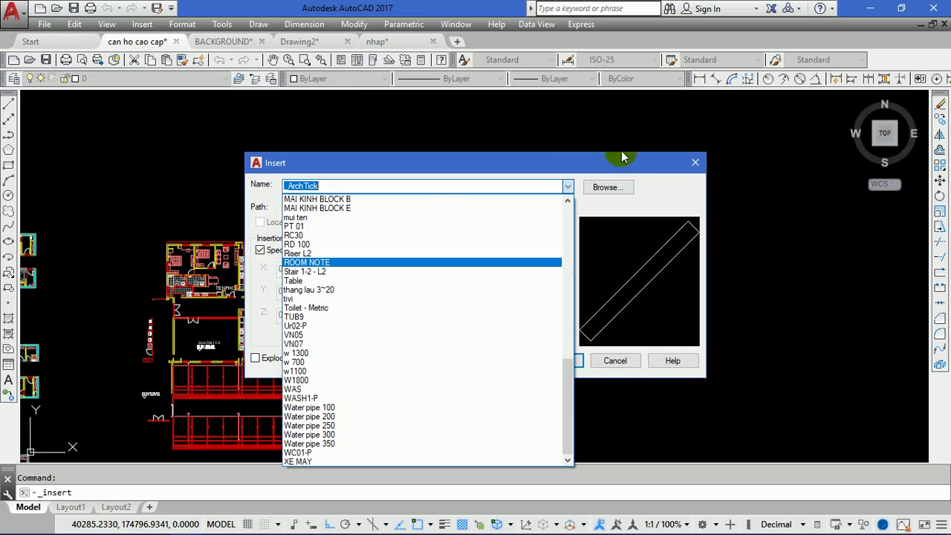
{"action": "left_click", "coordinate": [696, 162]}
{"action": "left_click", "coordinate": [695, 162]}
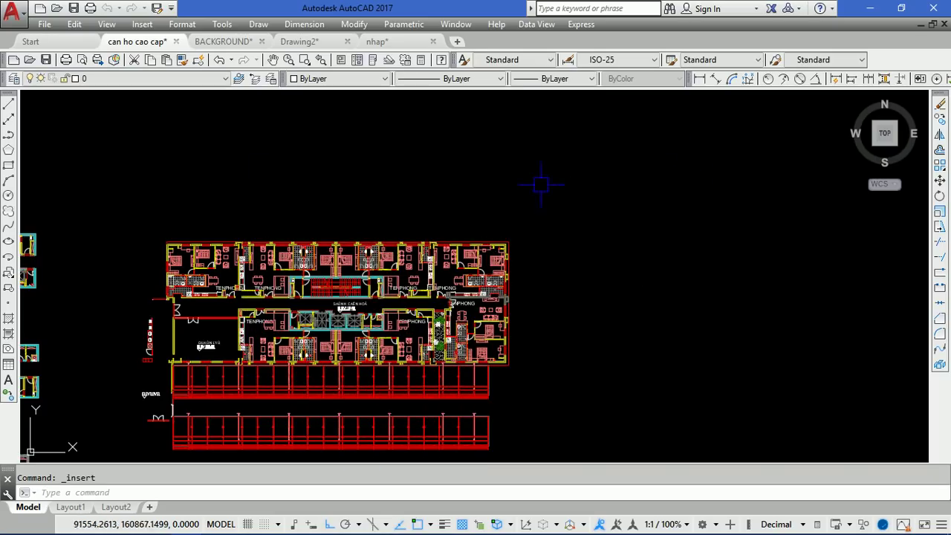
{"action": "middle_click_drag", "start_coordinate": [491, 182], "coordinate": [545, 178]}
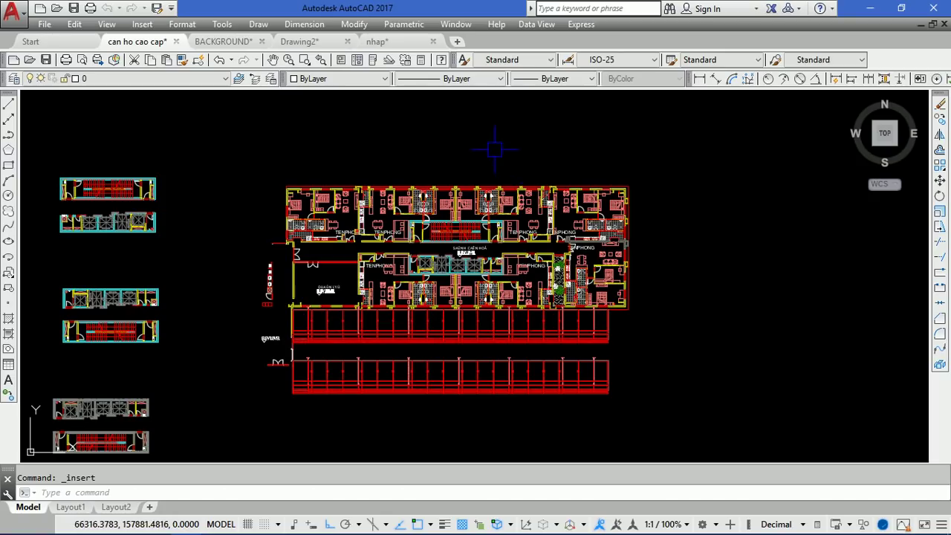
{"action": "left_click", "coordinate": [142, 23]}
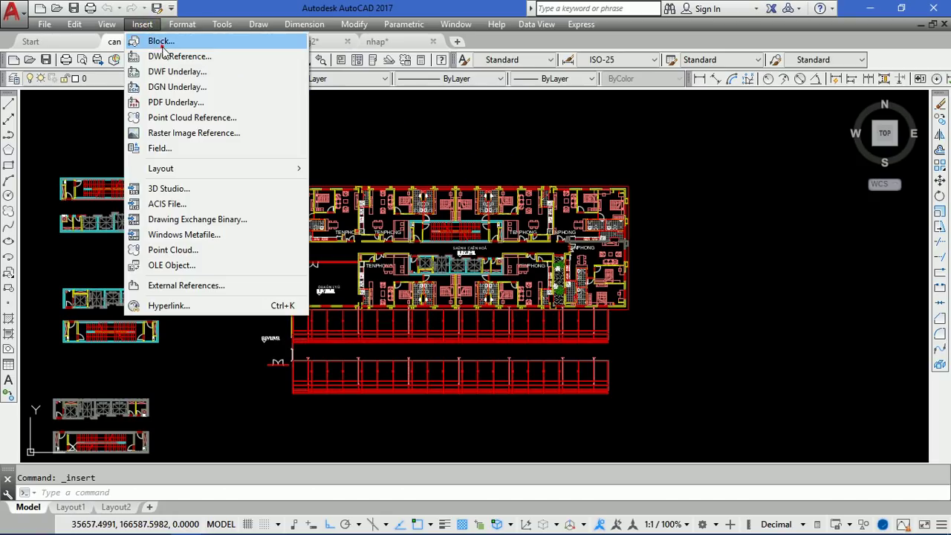
{"action": "left_click", "coordinate": [163, 42]}
{"action": "left_click", "coordinate": [567, 187]}
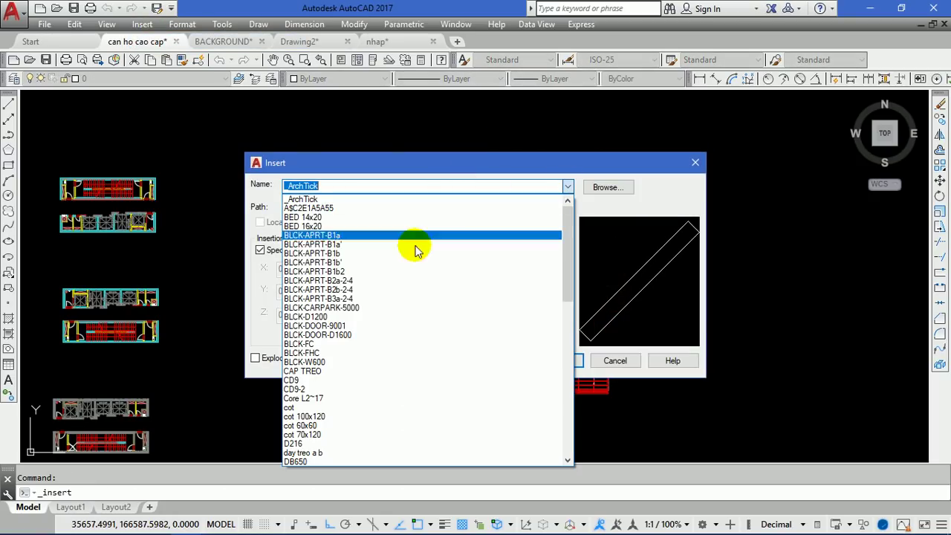
{"action": "left_click", "coordinate": [329, 334]}
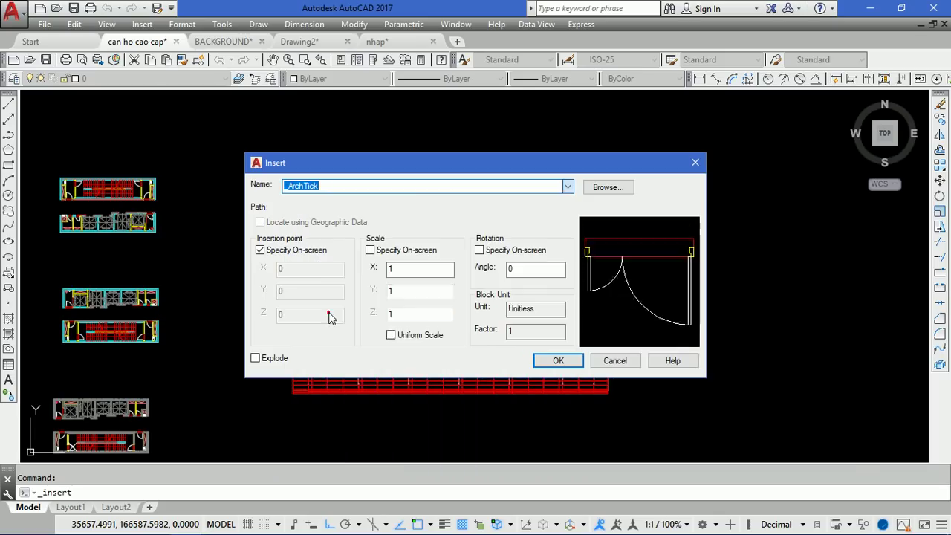
{"action": "left_click", "coordinate": [424, 189]}
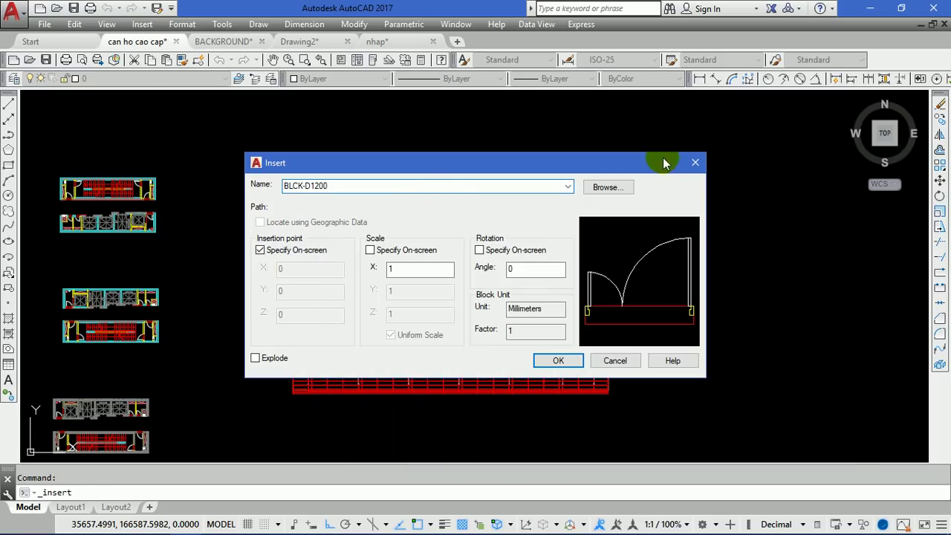
{"action": "key", "text": "Return"}
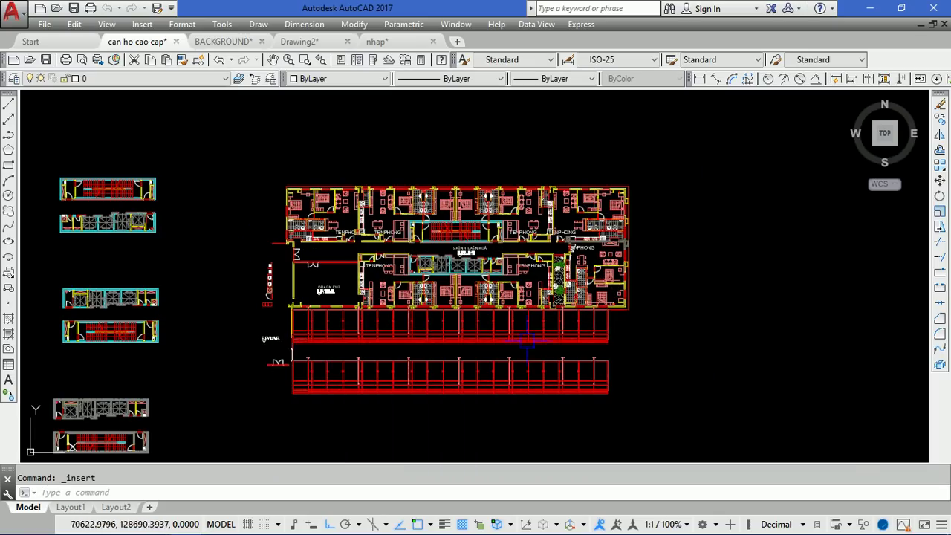
{"action": "scroll", "coordinate": [311, 272], "scroll_direction": "down", "scroll_amount": 2}
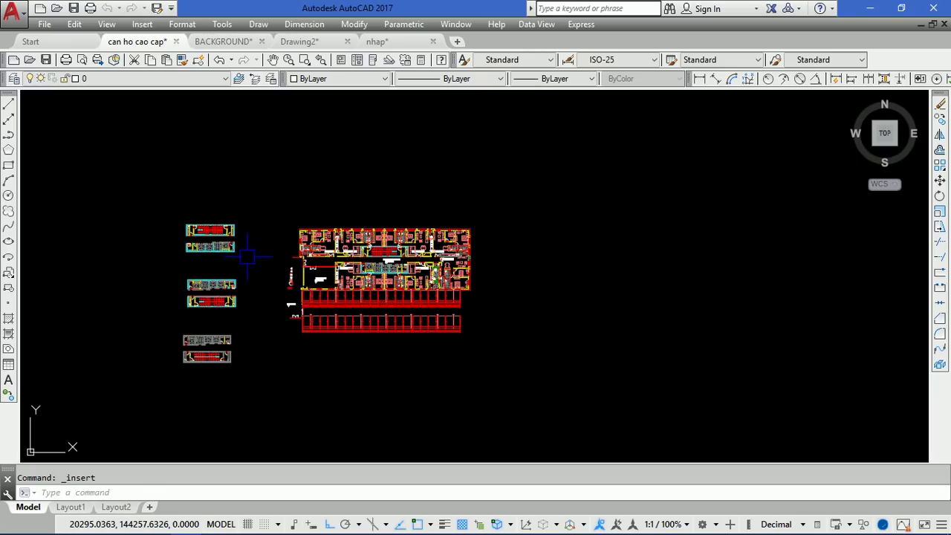
{"action": "scroll", "coordinate": [249, 256], "scroll_direction": "up", "scroll_amount": 2}
Step: Purge all unused named items with PU, including layer A-COLS, then save the drawing
{"action": "middle_click_drag", "start_coordinate": [293, 266], "coordinate": [304, 209]}
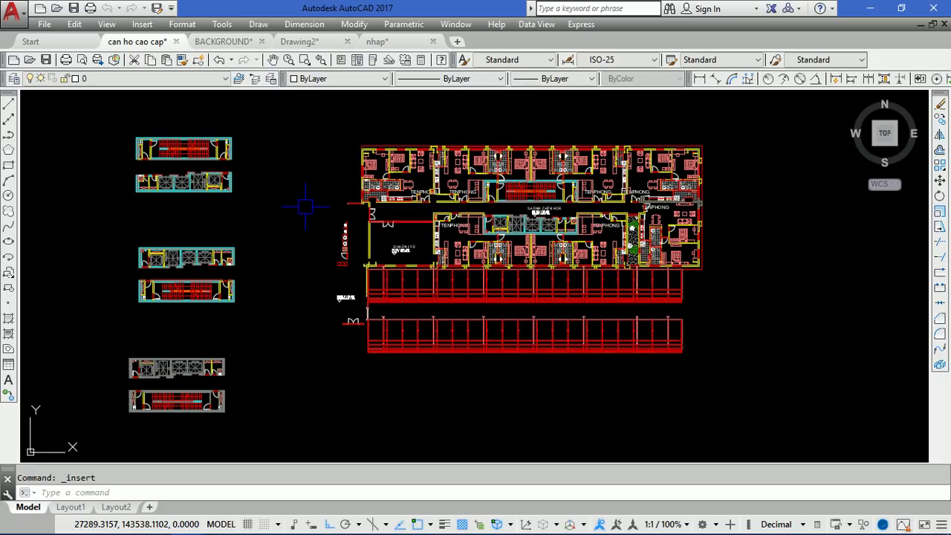
{"action": "type", "text": "PU"}
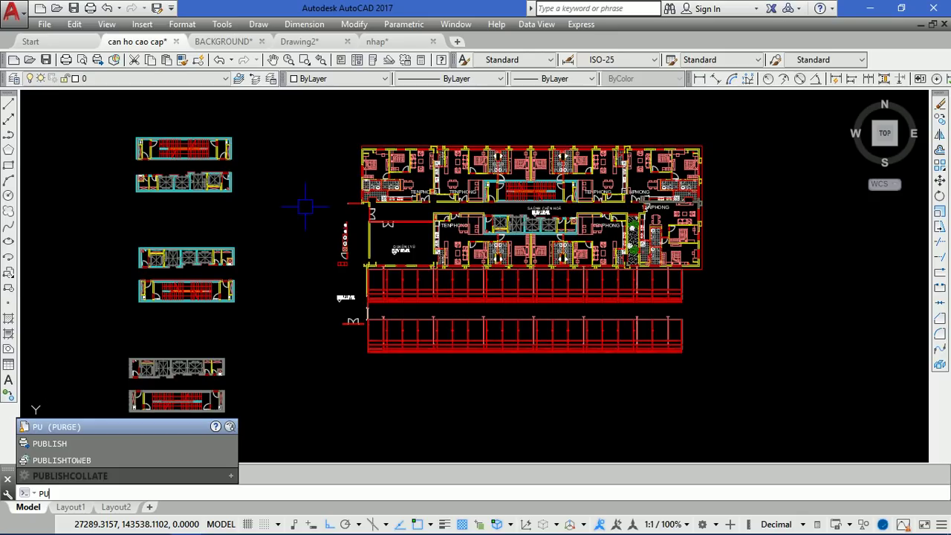
{"action": "key", "text": "Return"}
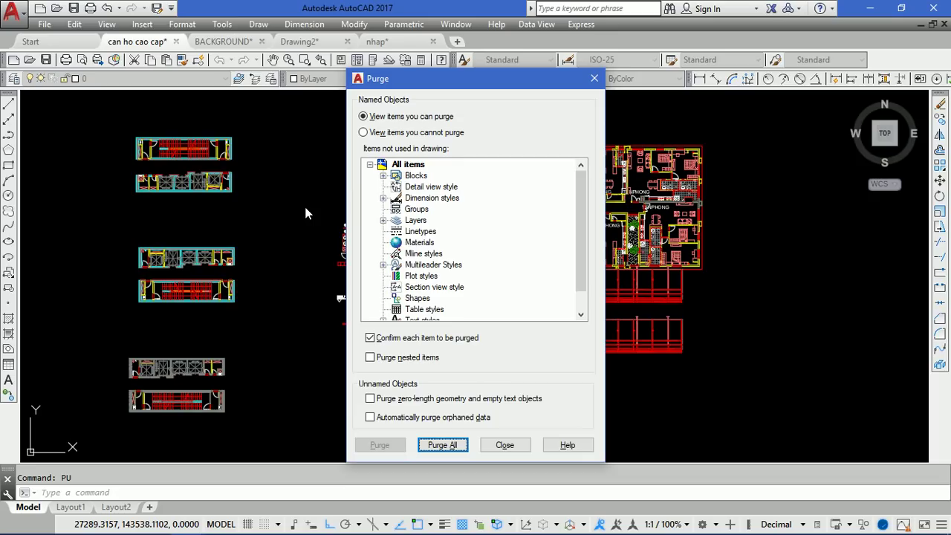
{"action": "key", "text": "Return"}
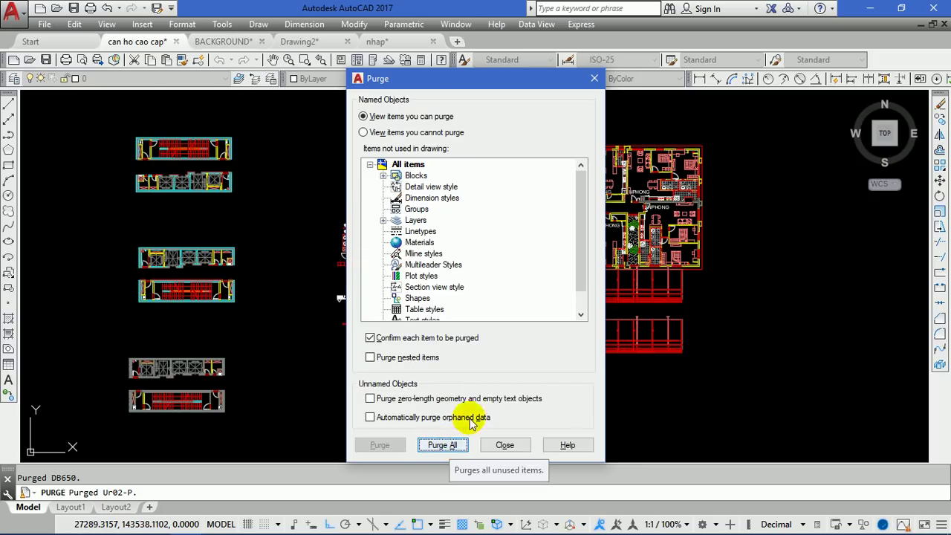
{"action": "key", "text": "Return"}
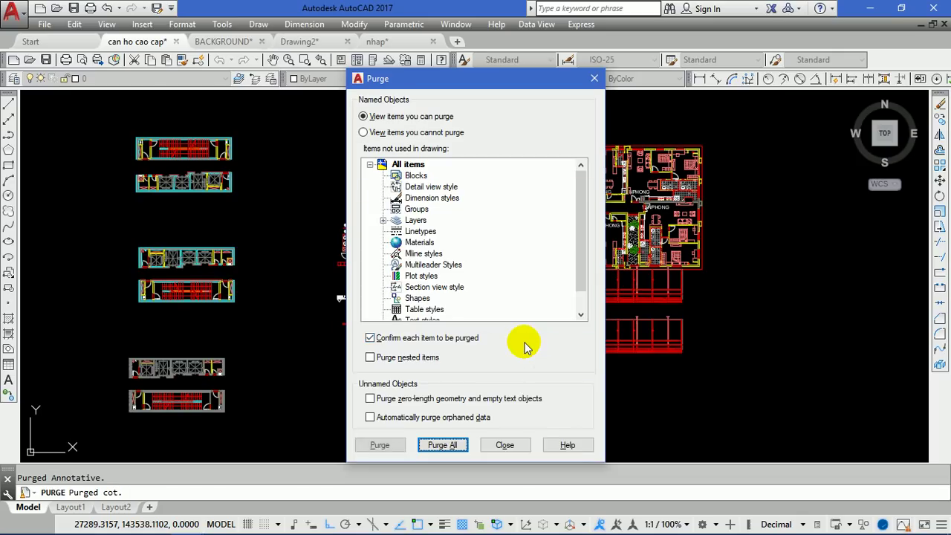
{"action": "key", "text": "Return"}
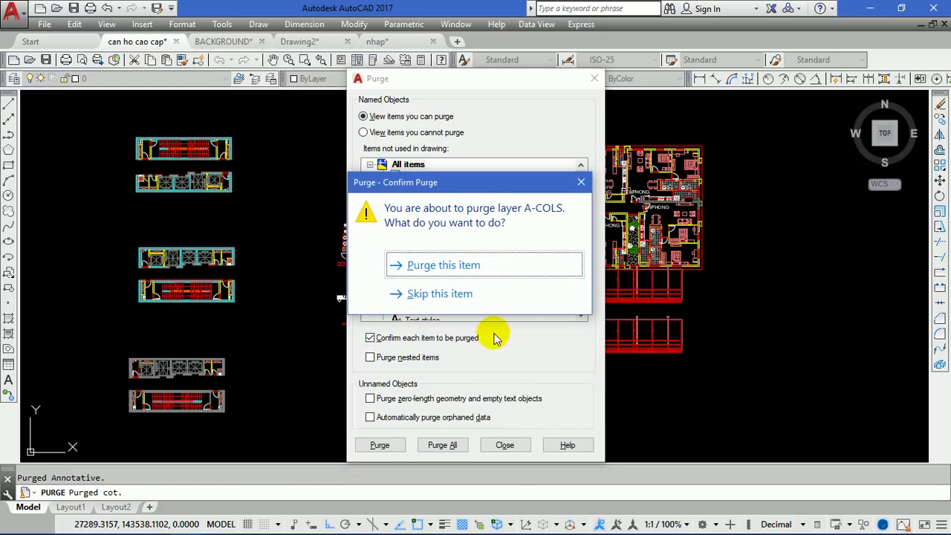
{"action": "left_click", "coordinate": [441, 265]}
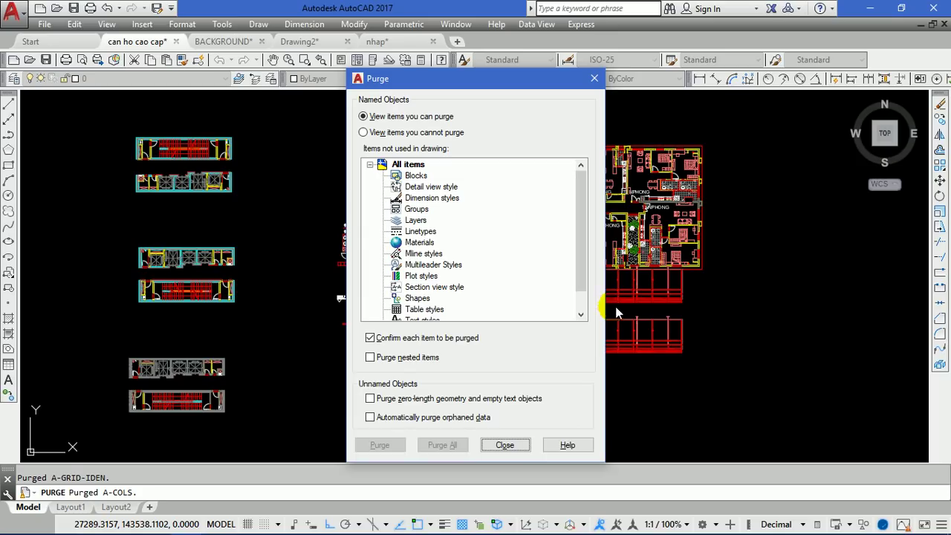
{"action": "left_click", "coordinate": [505, 445]}
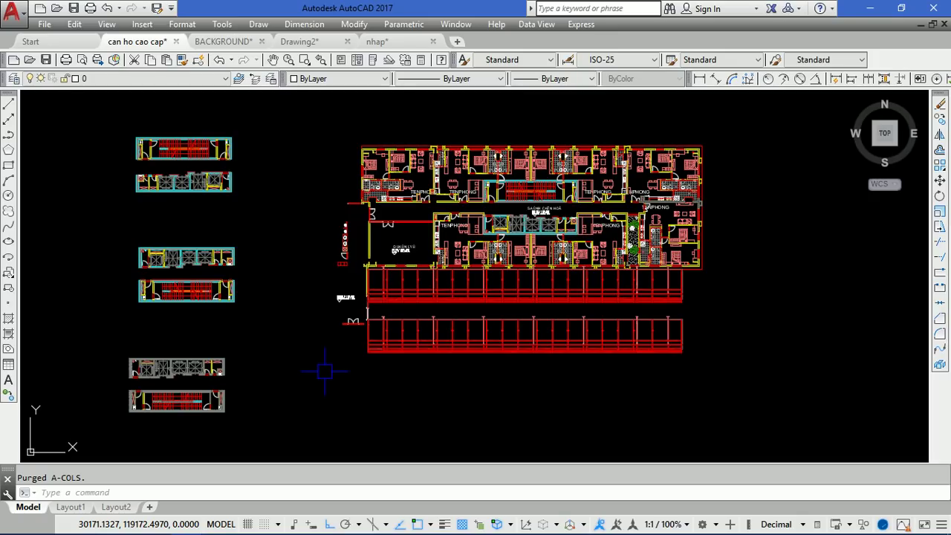
{"action": "key", "text": "ctrl+s"}
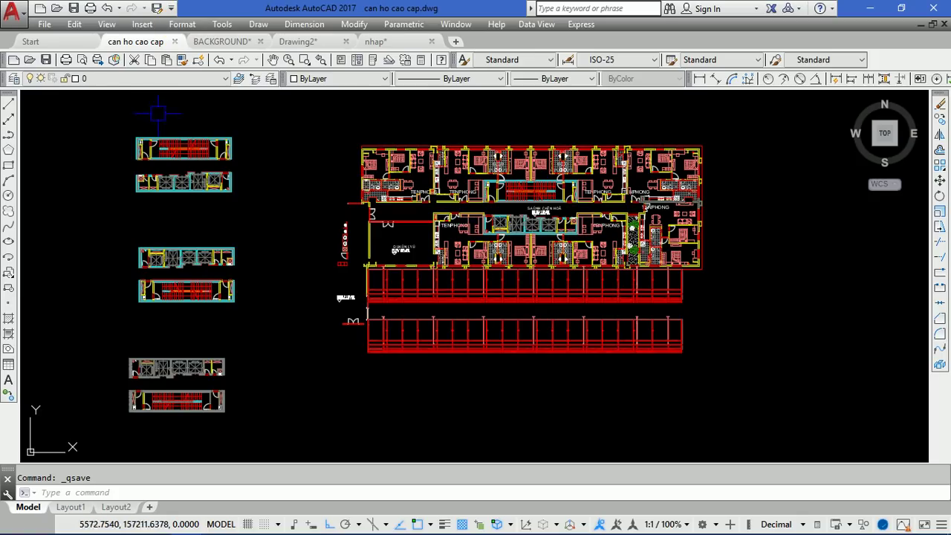
Step: Check the file properties of can ho cao cap.dwg, confirming it is now 443 KB
{"action": "left_click", "coordinate": [56, 9]}
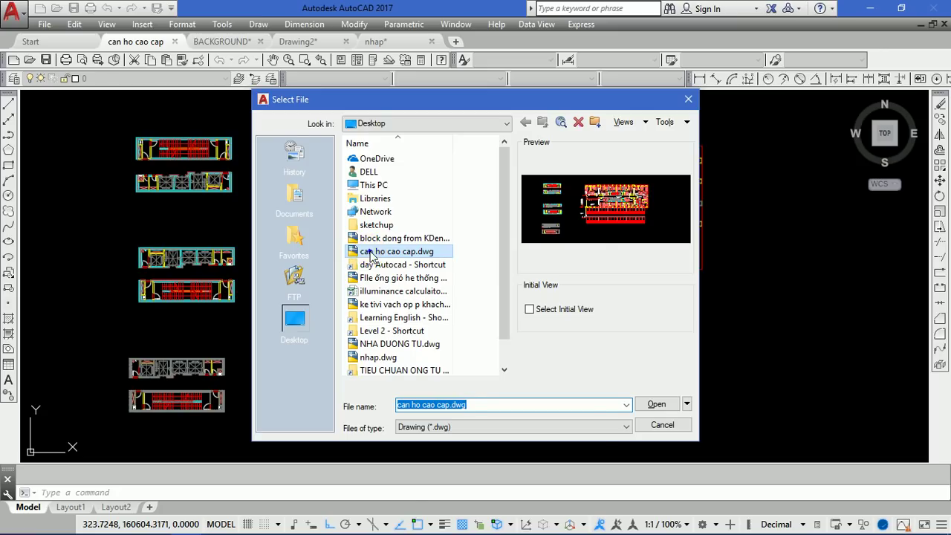
{"action": "right_click", "coordinate": [371, 257]}
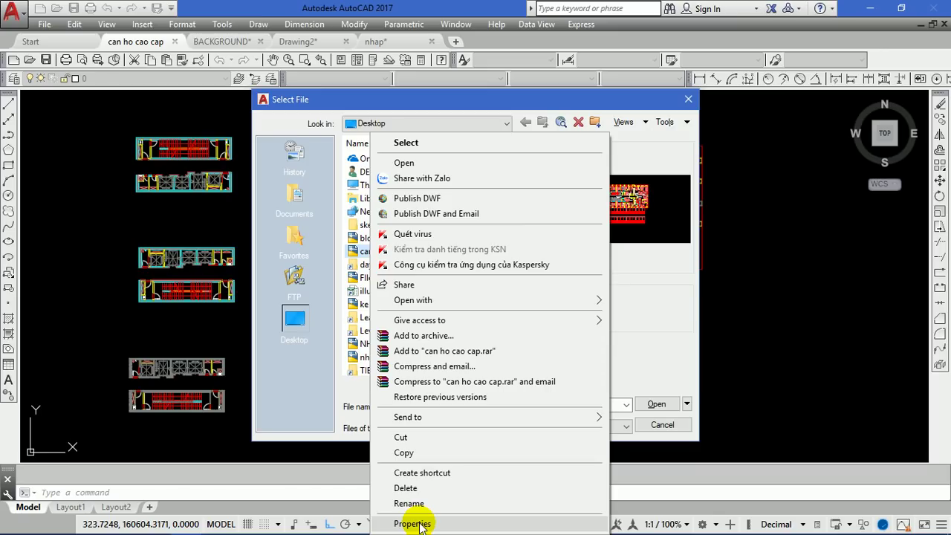
{"action": "left_click", "coordinate": [413, 523]}
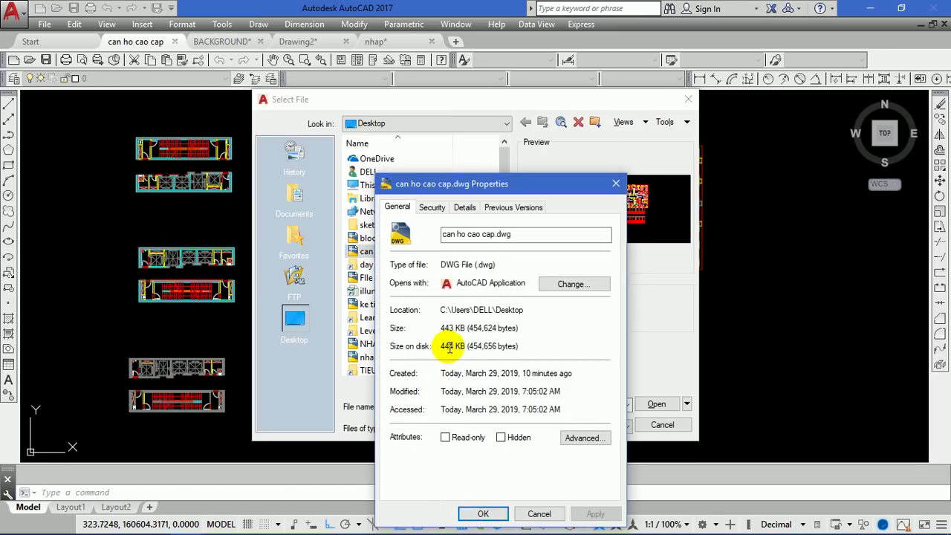
{"action": "double_click", "coordinate": [449, 346]}
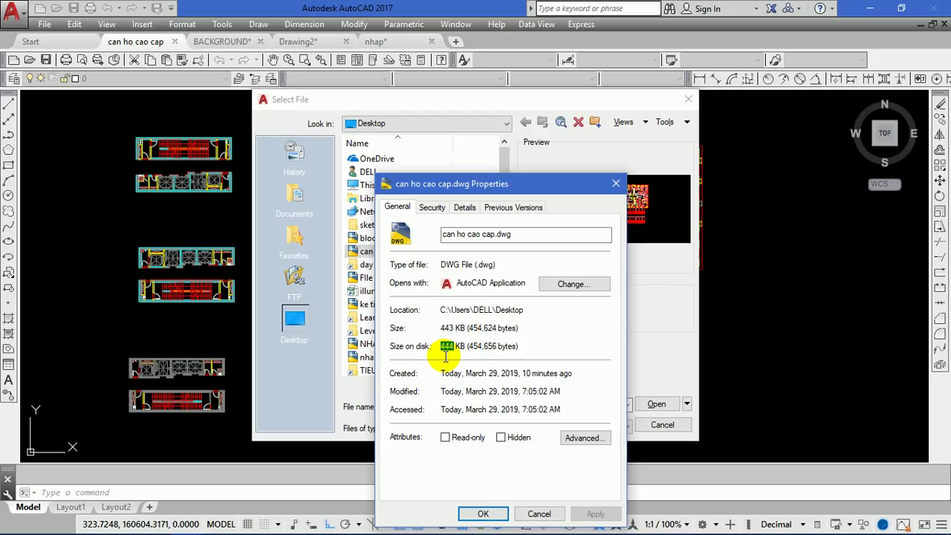
{"action": "left_click", "coordinate": [483, 513]}
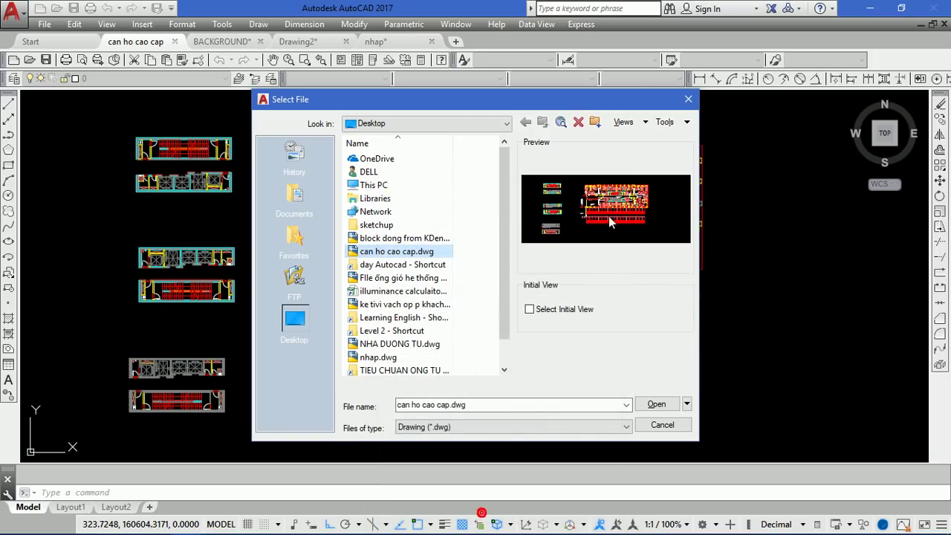
Step: Close the file browser and erase the 358 stray fixtures and door left of the plan
{"action": "left_click", "coordinate": [687, 99]}
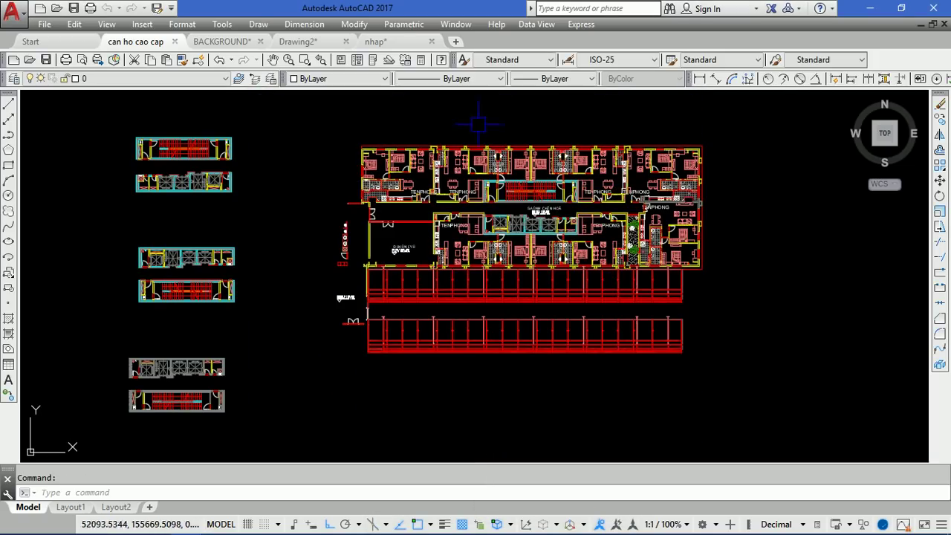
{"action": "scroll", "coordinate": [357, 242], "scroll_direction": "up", "scroll_amount": 6}
{"action": "left_click", "coordinate": [276, 151]}
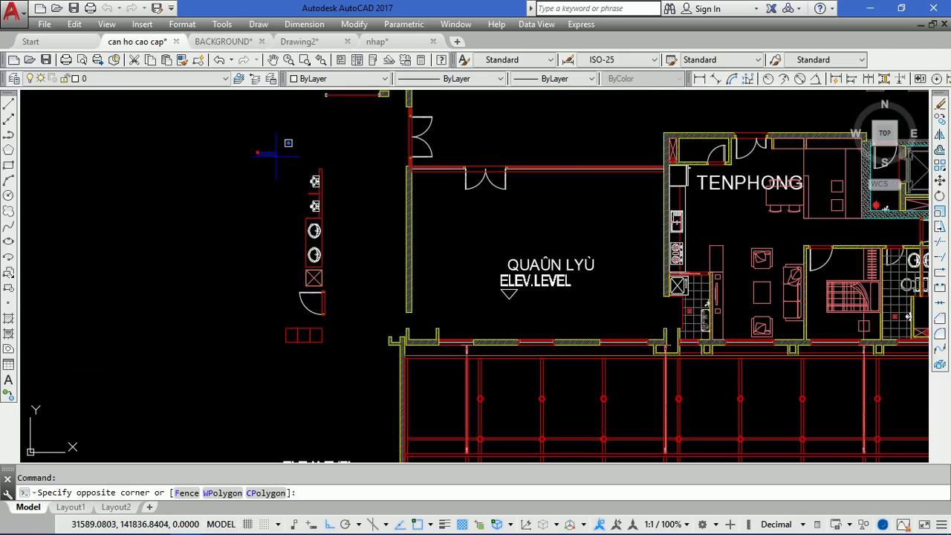
{"action": "scroll", "coordinate": [297, 162], "scroll_direction": "down", "scroll_amount": 3}
{"action": "left_click", "coordinate": [345, 329]}
{"action": "left_click", "coordinate": [353, 393]}
{"action": "left_click", "coordinate": [258, 304]}
{"action": "type", "text": "e"}
{"action": "key", "text": "Return"}
Step: Recentre the floor plan and check the layer list without changing layers
{"action": "scroll", "coordinate": [350, 276], "scroll_direction": "down", "scroll_amount": 5}
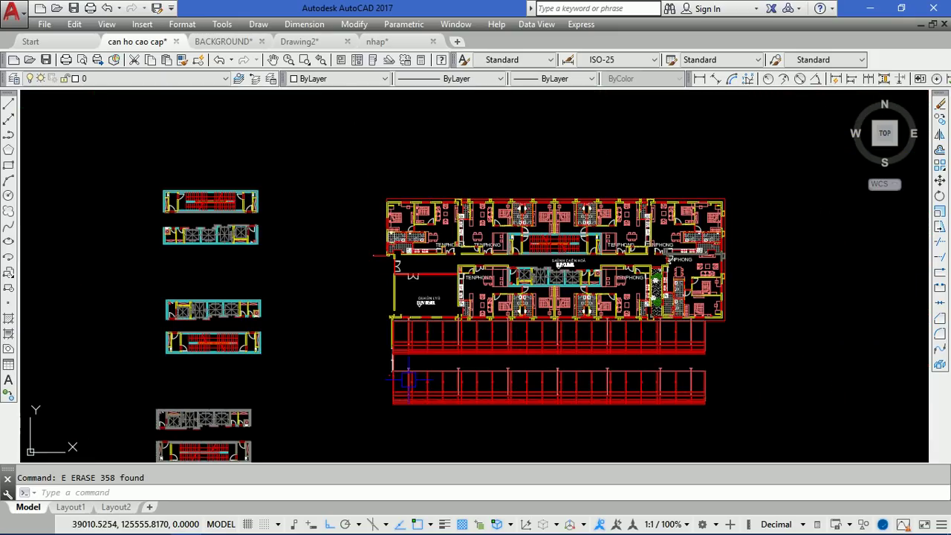
{"action": "scroll", "coordinate": [556, 256], "scroll_direction": "up", "scroll_amount": 3}
{"action": "middle_click_drag", "start_coordinate": [607, 236], "coordinate": [524, 231]}
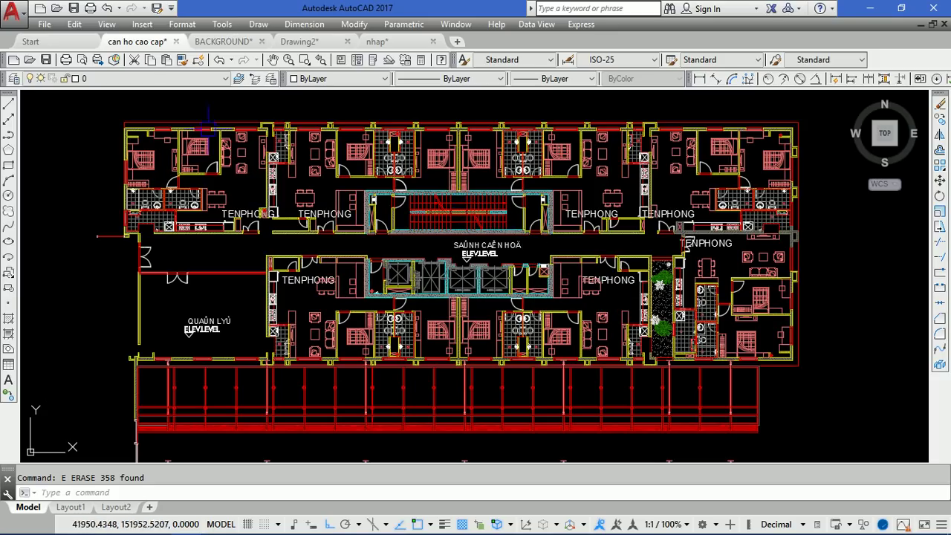
{"action": "left_click", "coordinate": [173, 79]}
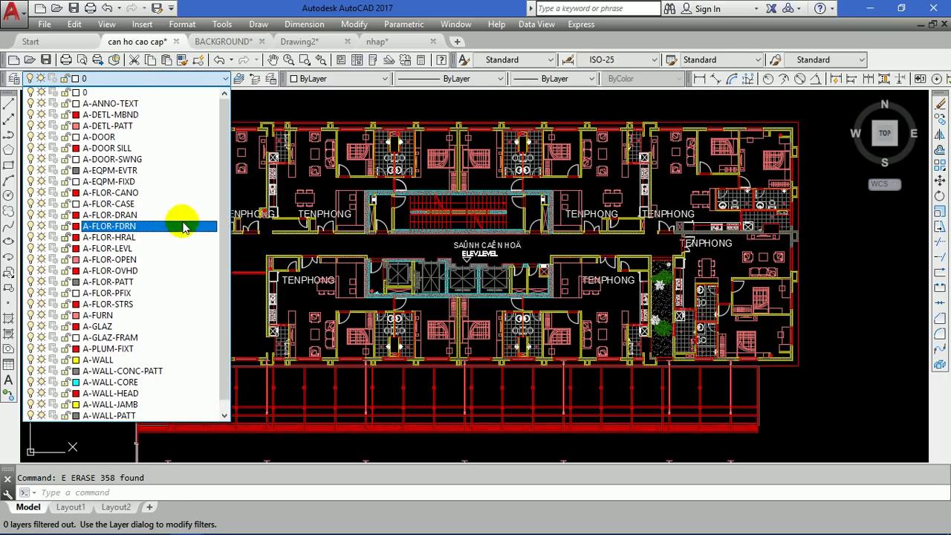
{"action": "key", "text": "Escape"}
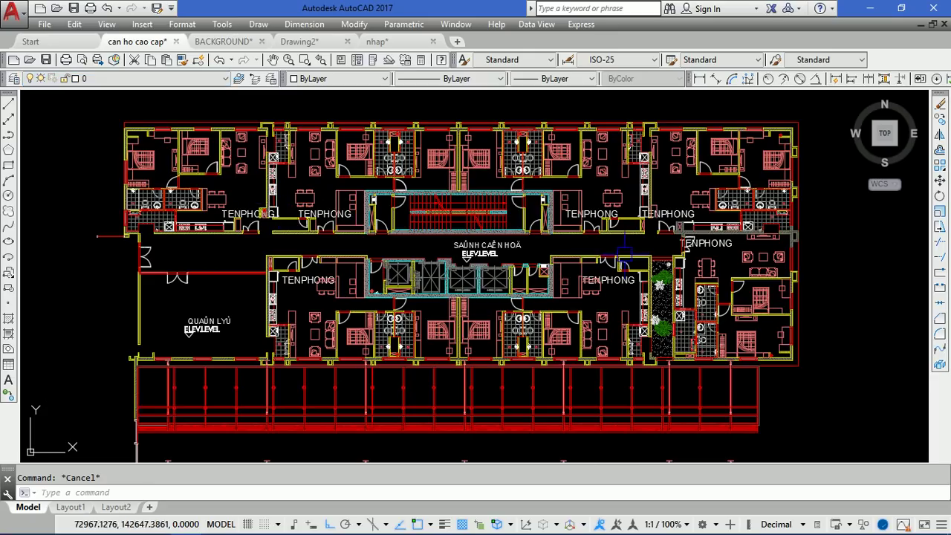
{"action": "scroll", "coordinate": [183, 244], "scroll_direction": "down", "scroll_amount": 9}
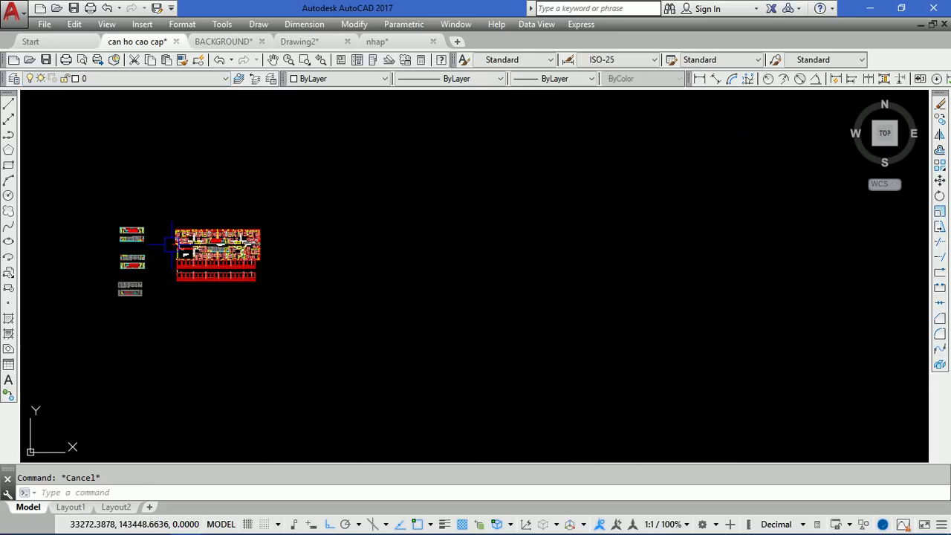
Step: Copy the floor plan with CO to four positions in a row to its right, then save
{"action": "left_click", "coordinate": [148, 204]}
{"action": "left_click", "coordinate": [300, 321]}
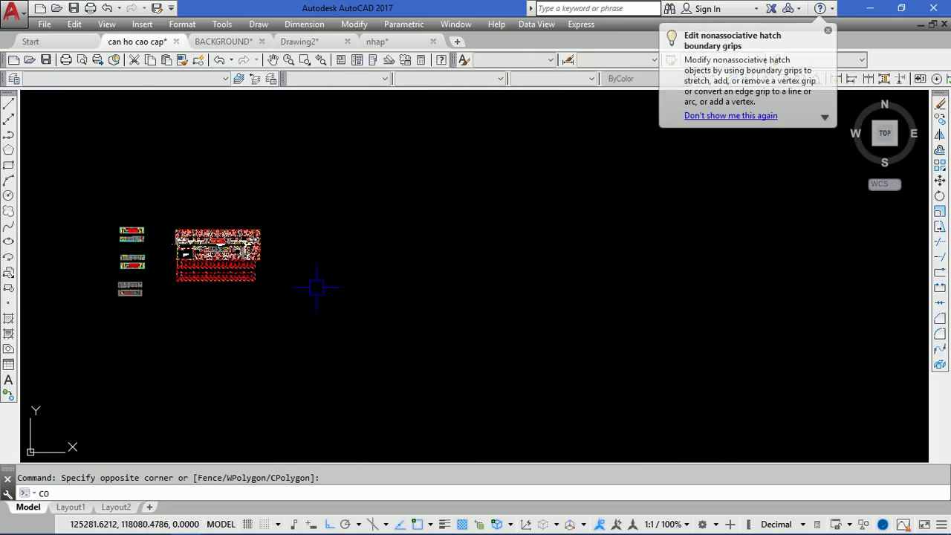
{"action": "type", "text": "co"}
{"action": "key", "text": "Return"}
{"action": "left_click", "coordinate": [251, 267]}
{"action": "left_click", "coordinate": [392, 282]}
{"action": "left_click", "coordinate": [501, 295]}
{"action": "left_click", "coordinate": [639, 294]}
{"action": "left_click", "coordinate": [797, 305]}
{"action": "key", "text": "Escape"}
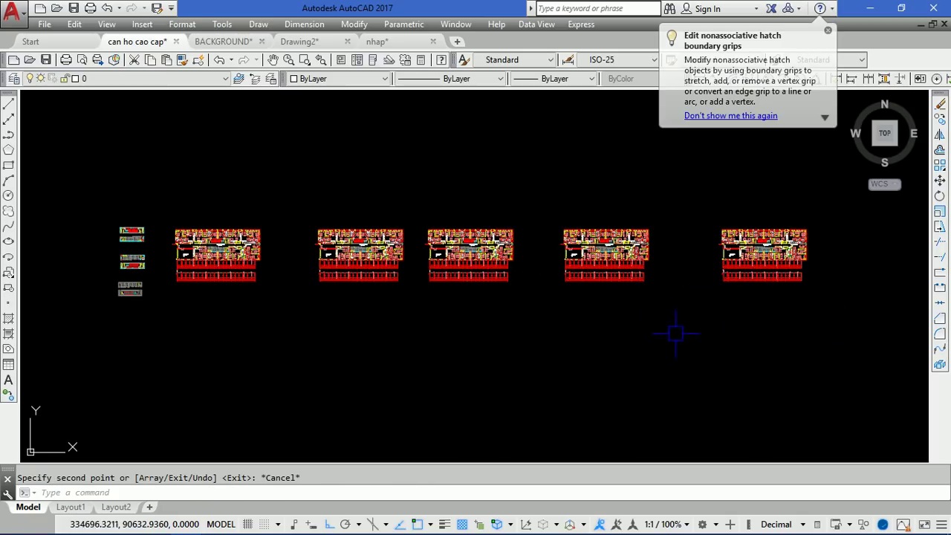
{"action": "key", "text": "ctrl+s"}
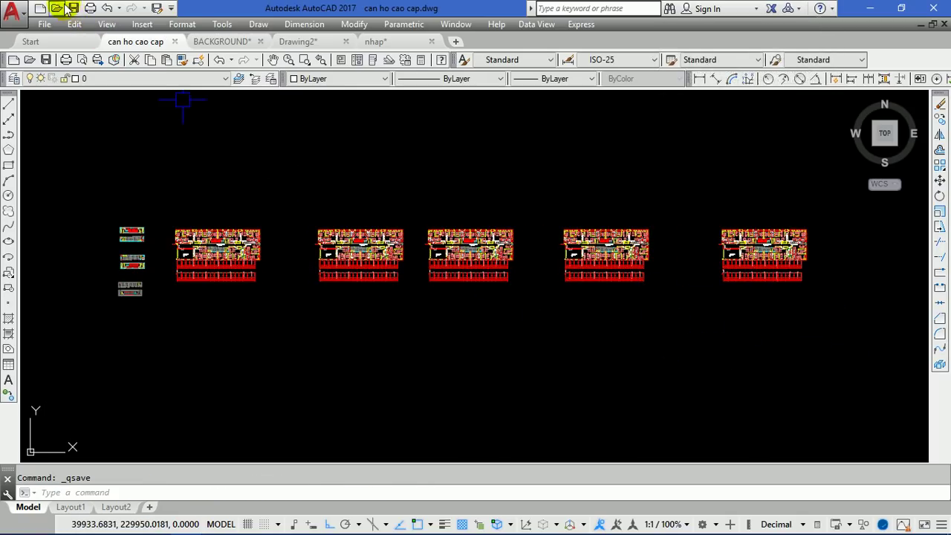
{"action": "left_click", "coordinate": [55, 9]}
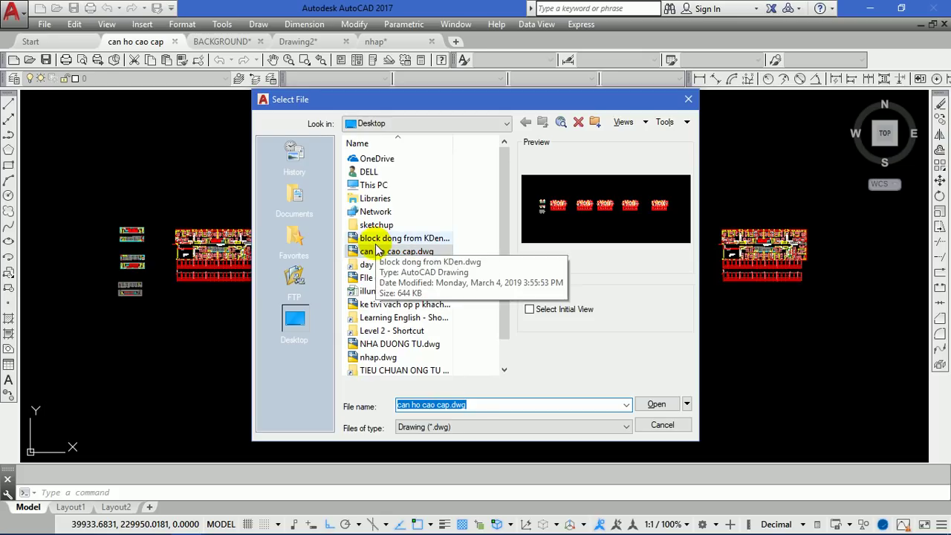
{"action": "right_click", "coordinate": [377, 251]}
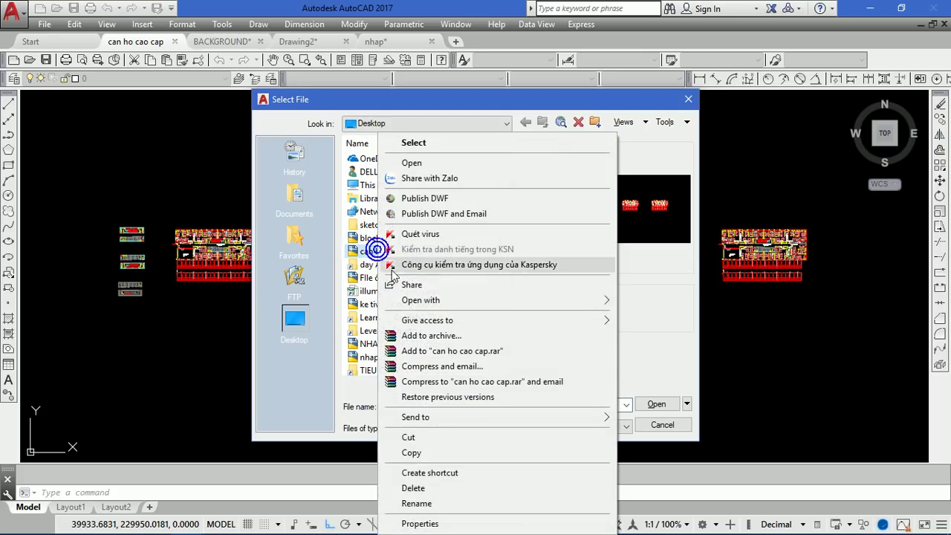
{"action": "left_click", "coordinate": [411, 524]}
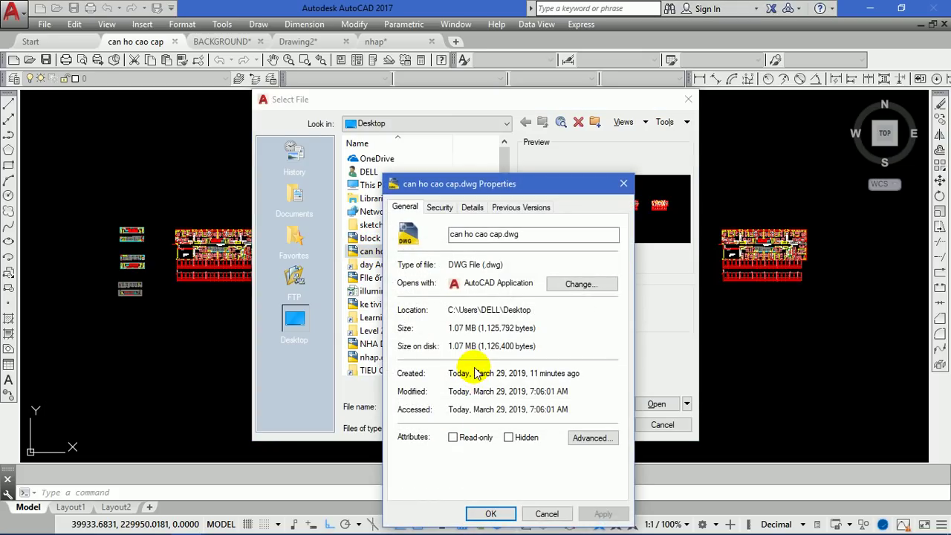
{"action": "left_click", "coordinate": [490, 513]}
{"action": "left_click", "coordinate": [690, 99]}
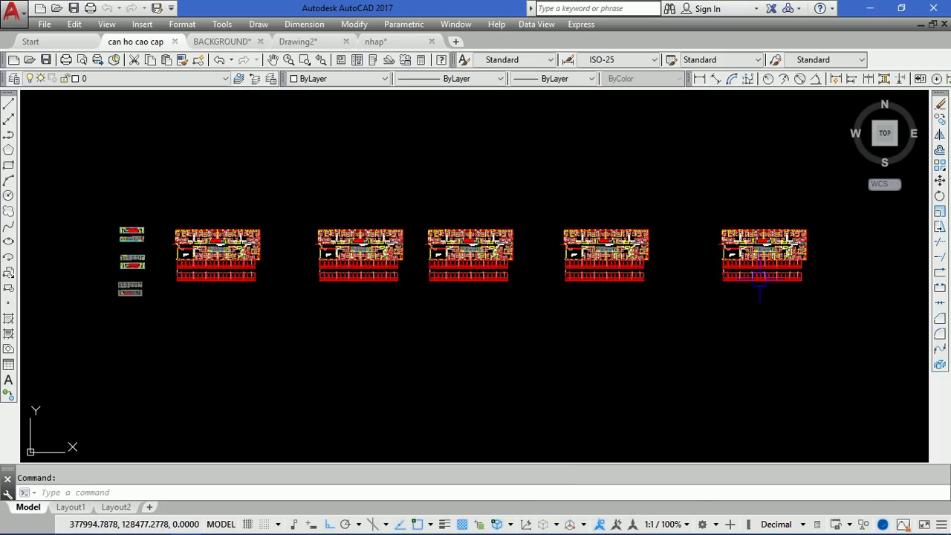
Step: Create a new layer named @ MOI in the Layer Properties Manager
{"action": "left_click", "coordinate": [851, 330]}
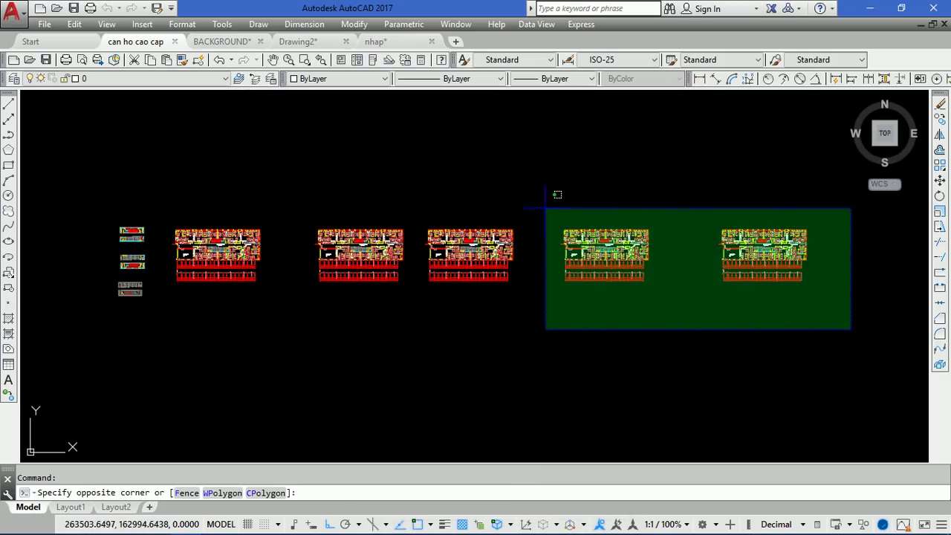
{"action": "key", "text": "Escape"}
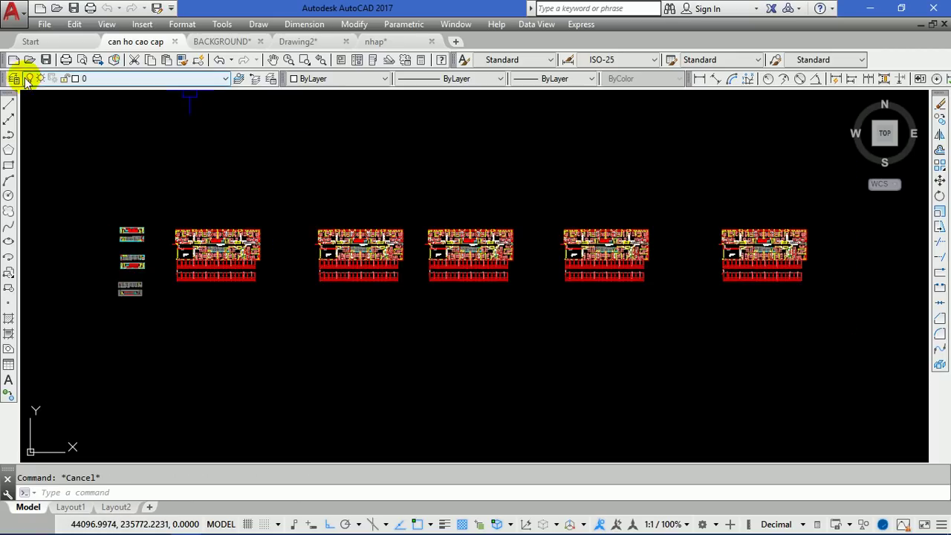
{"action": "left_click", "coordinate": [297, 179]}
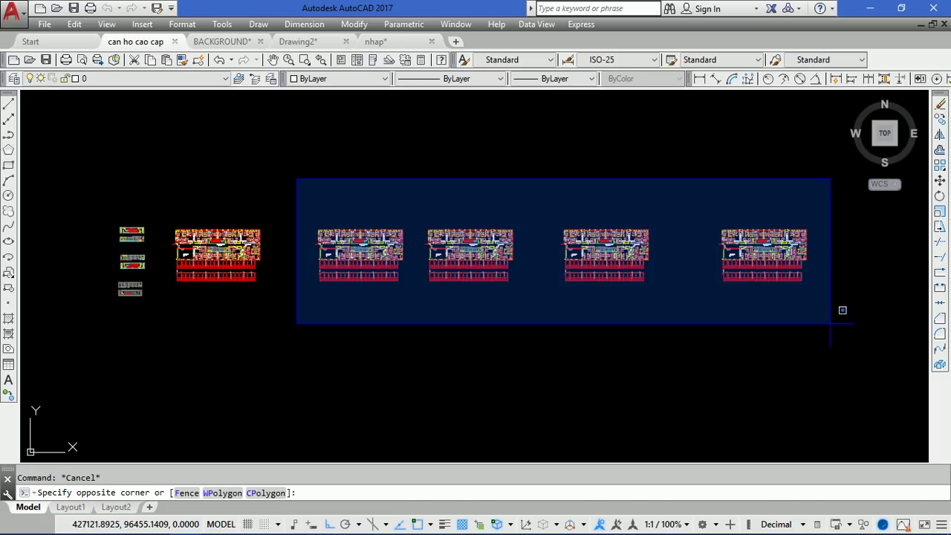
{"action": "key", "text": "Escape"}
{"action": "left_click", "coordinate": [15, 82]}
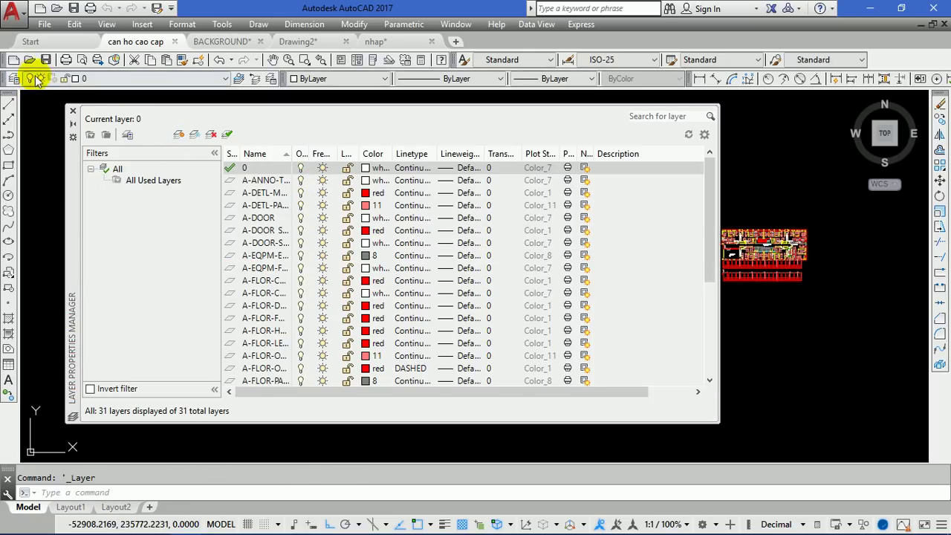
{"action": "left_click", "coordinate": [179, 134]}
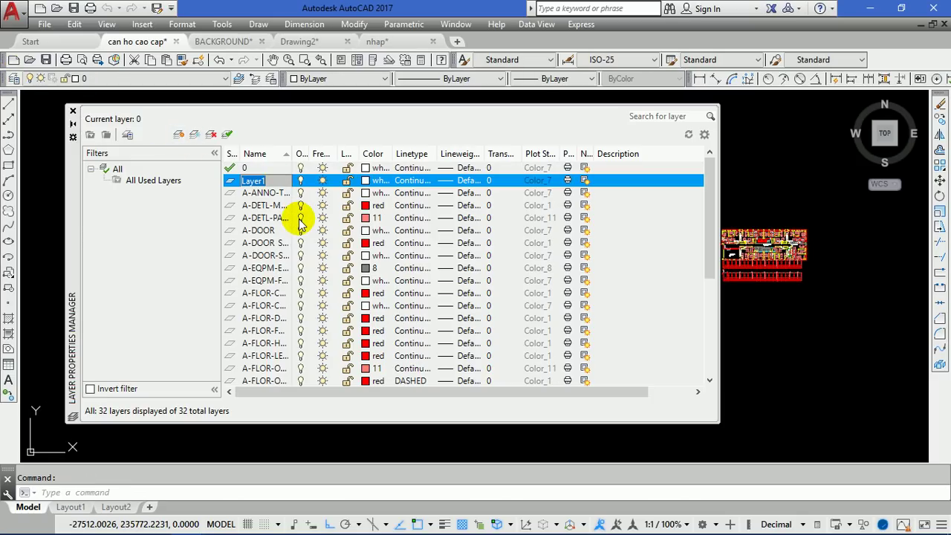
{"action": "type", "text": "@ MOI"}
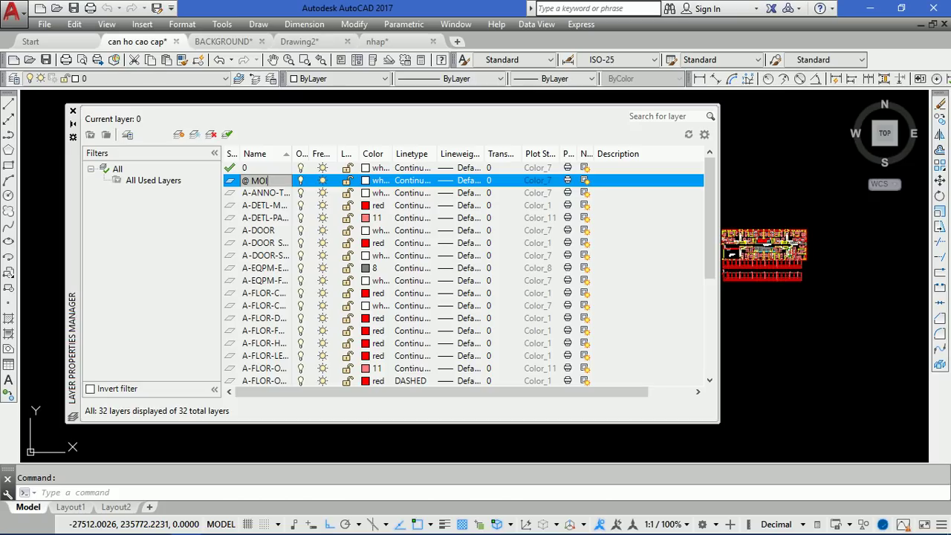
{"action": "key", "text": "Return"}
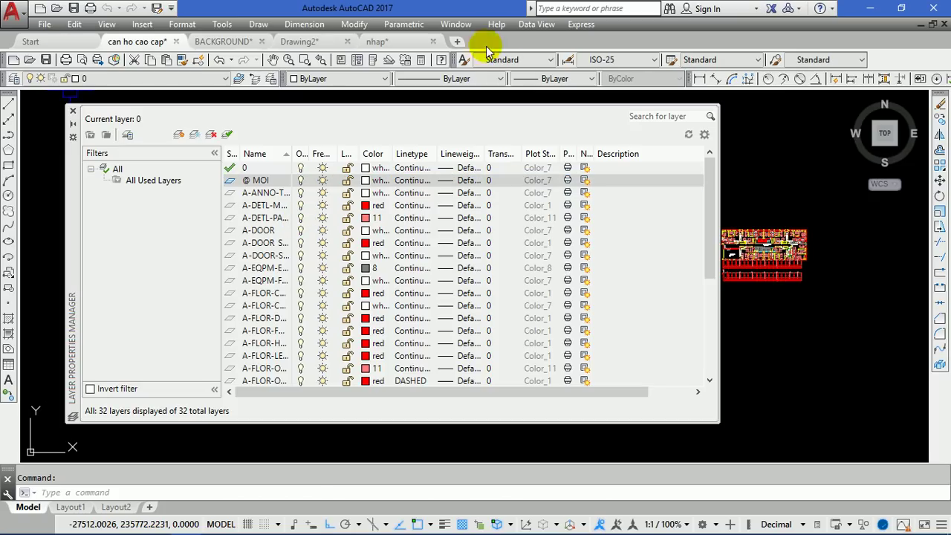
Step: Move the four copied plans on the right onto the @ MOI layer
{"action": "left_click", "coordinate": [72, 110]}
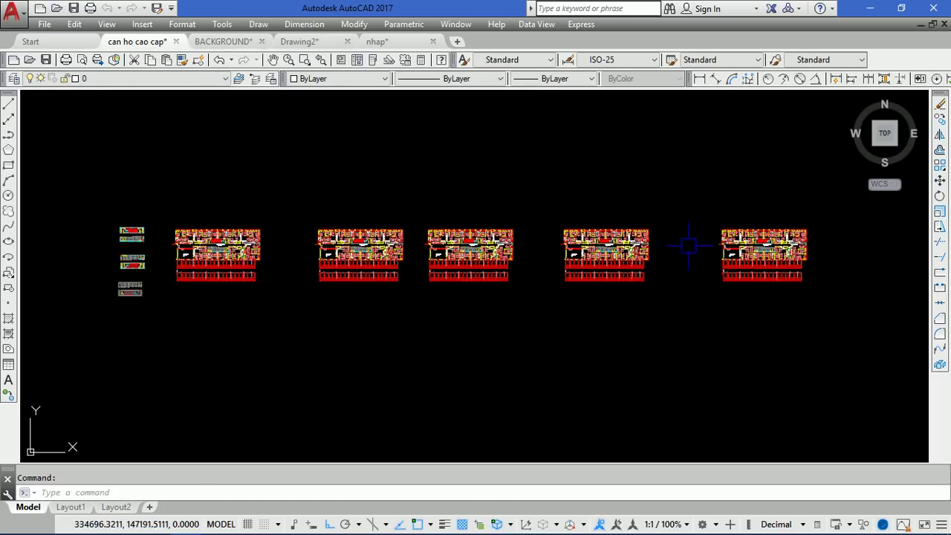
{"action": "left_click", "coordinate": [820, 311]}
{"action": "left_click", "coordinate": [307, 180]}
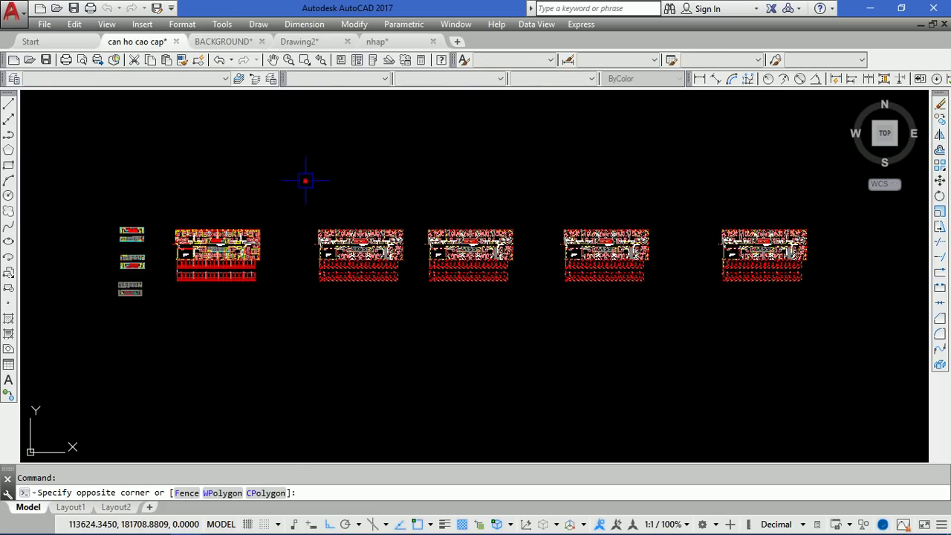
{"action": "left_click", "coordinate": [153, 79]}
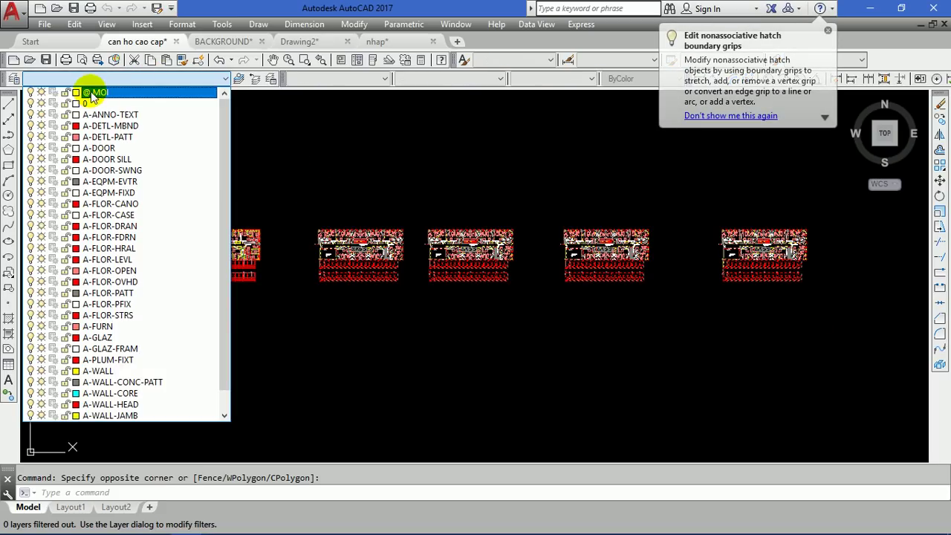
{"action": "left_click", "coordinate": [110, 92]}
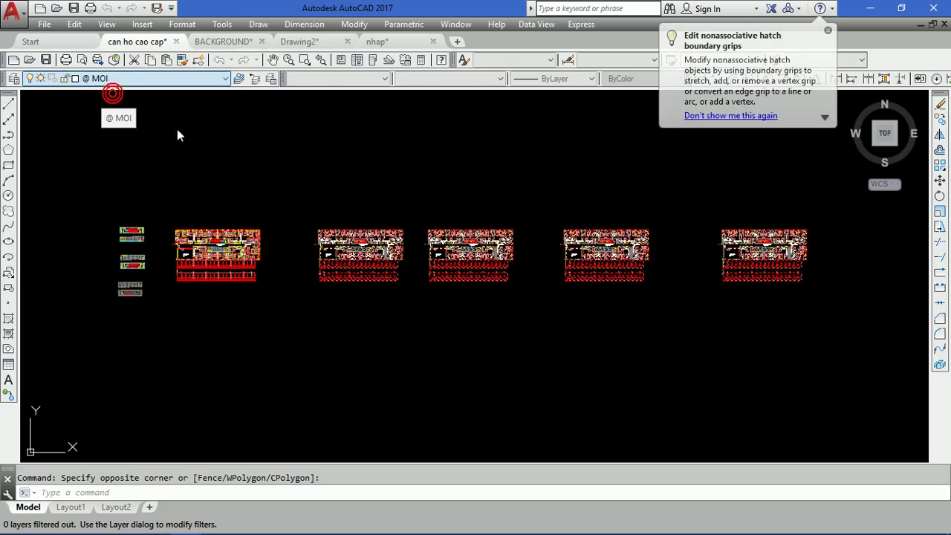
{"action": "key", "text": "Escape"}
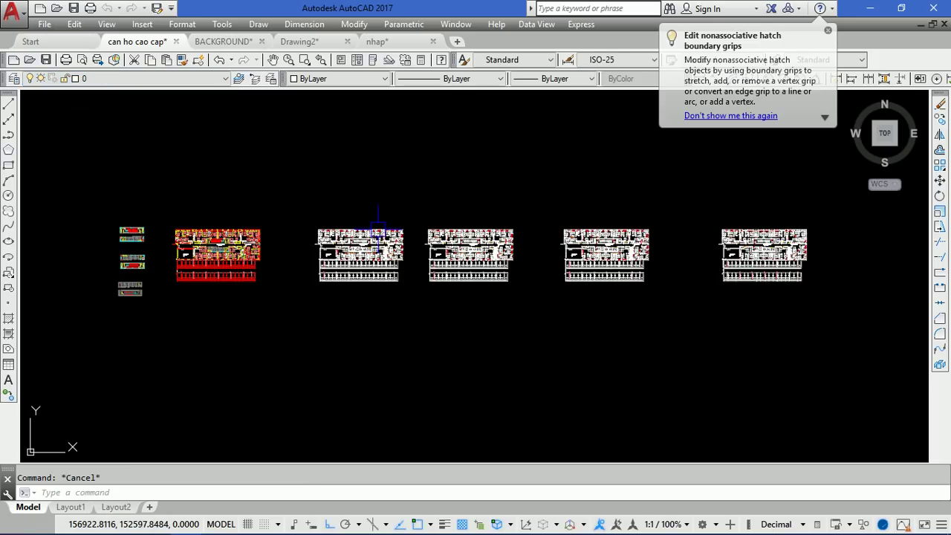
Step: Switch the current layer through the layer list and turn off the @ MOI layer
{"action": "left_click", "coordinate": [94, 78]}
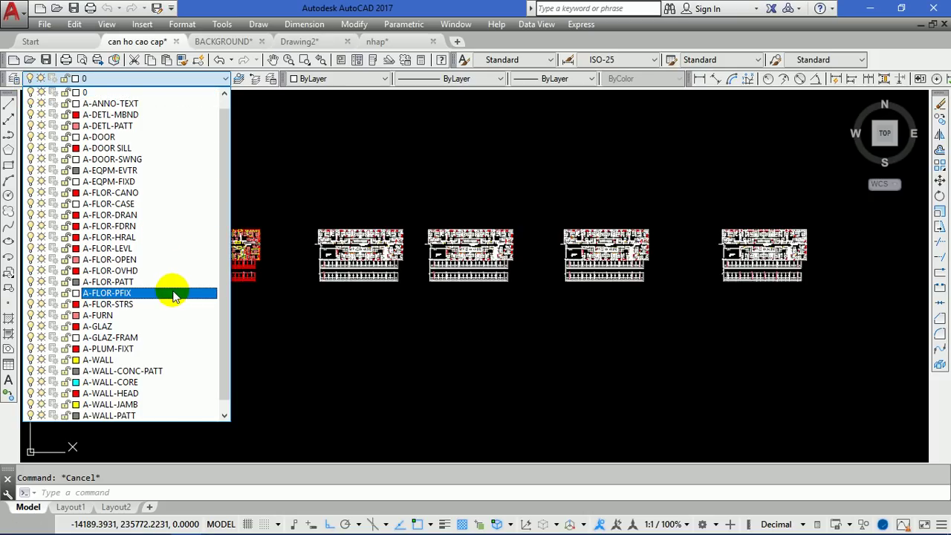
{"action": "left_click", "coordinate": [95, 240]}
{"action": "left_click", "coordinate": [136, 80]}
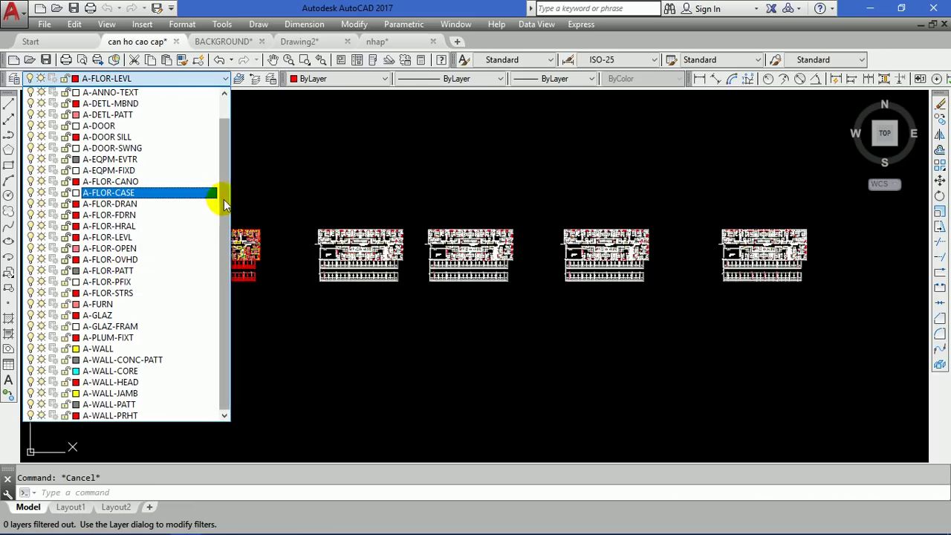
{"action": "scroll", "coordinate": [227, 188], "scroll_direction": "up", "scroll_amount": 2}
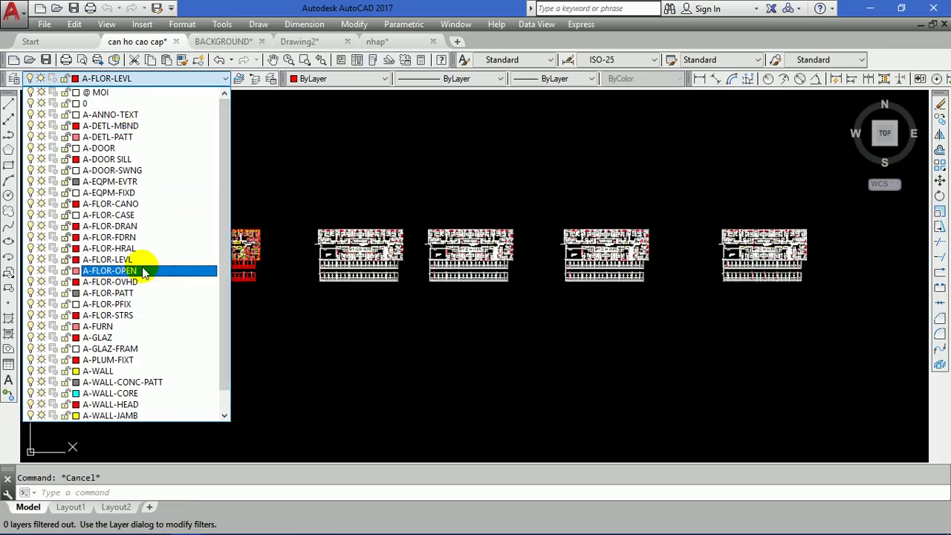
{"action": "scroll", "coordinate": [136, 312], "scroll_direction": "down", "scroll_amount": 2}
{"action": "scroll", "coordinate": [119, 223], "scroll_direction": "up", "scroll_amount": 2}
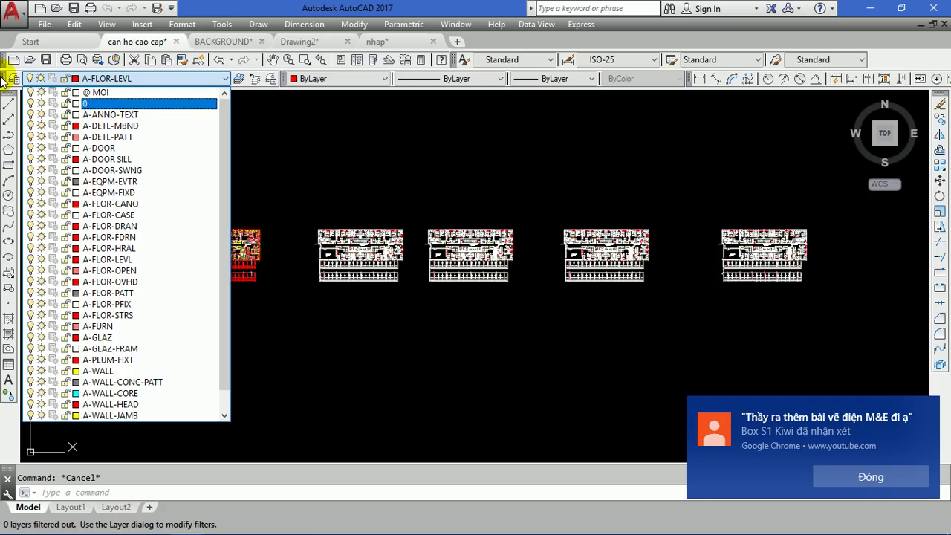
{"action": "left_click", "coordinate": [29, 94]}
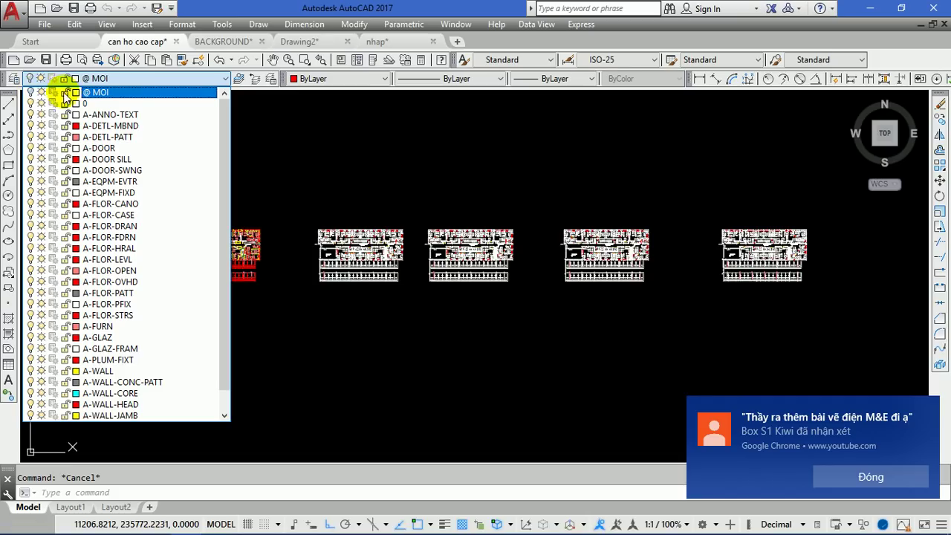
{"action": "left_click", "coordinate": [141, 115]}
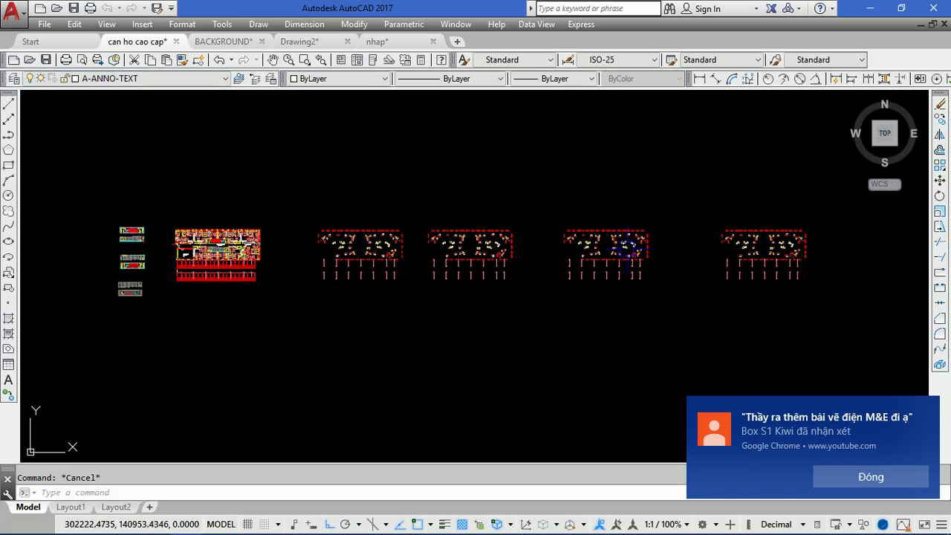
{"action": "left_click", "coordinate": [299, 194]}
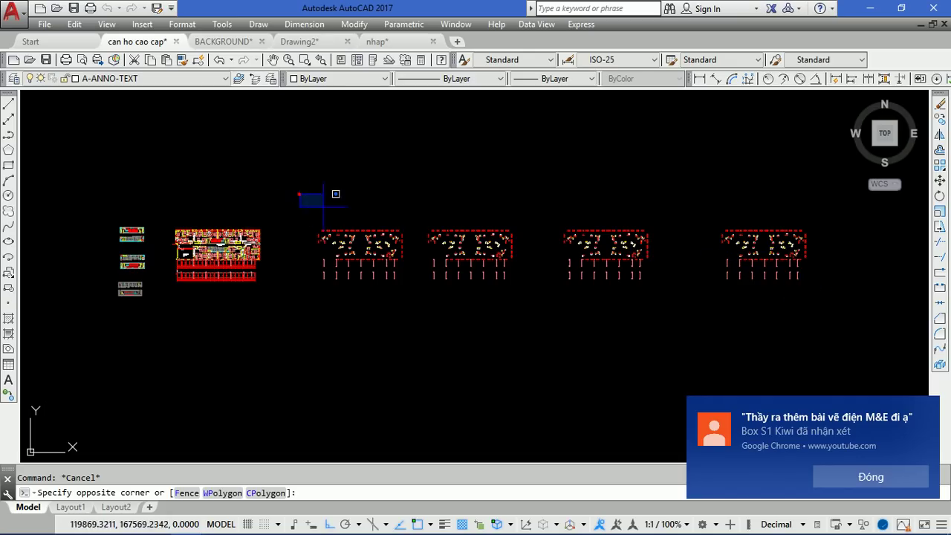
{"action": "left_click", "coordinate": [838, 328]}
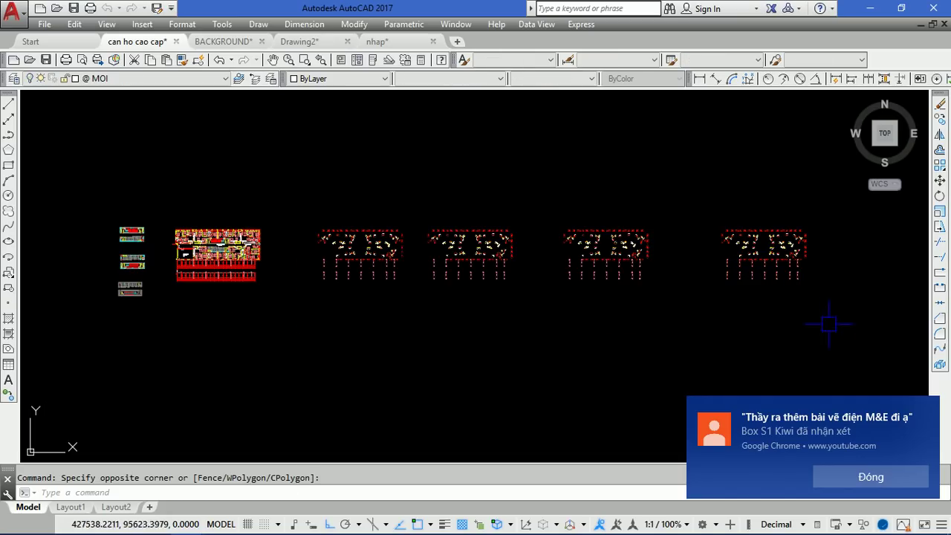
{"action": "key", "text": "Escape"}
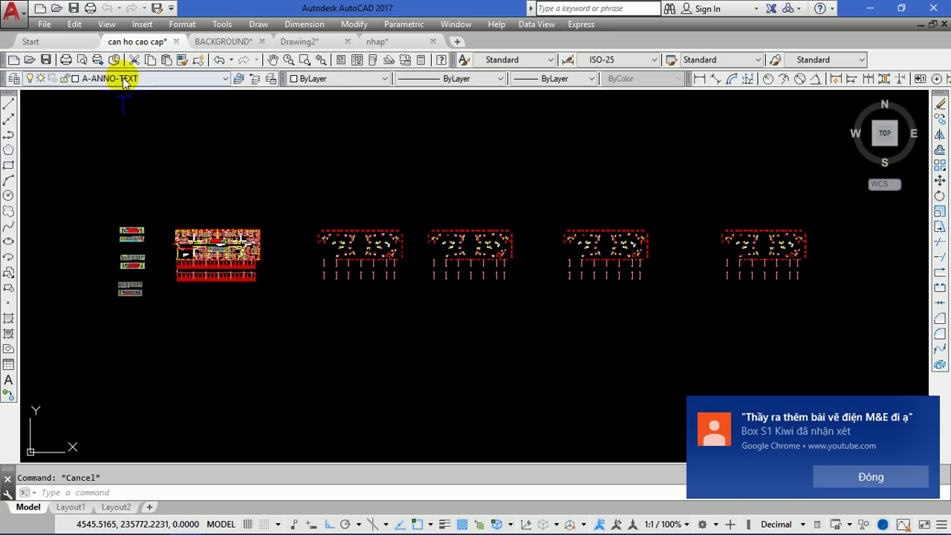
{"action": "left_click", "coordinate": [124, 82]}
{"action": "scroll", "coordinate": [68, 100], "scroll_direction": "up", "scroll_amount": 1}
{"action": "scroll", "coordinate": [68, 99], "scroll_direction": "up", "scroll_amount": 1}
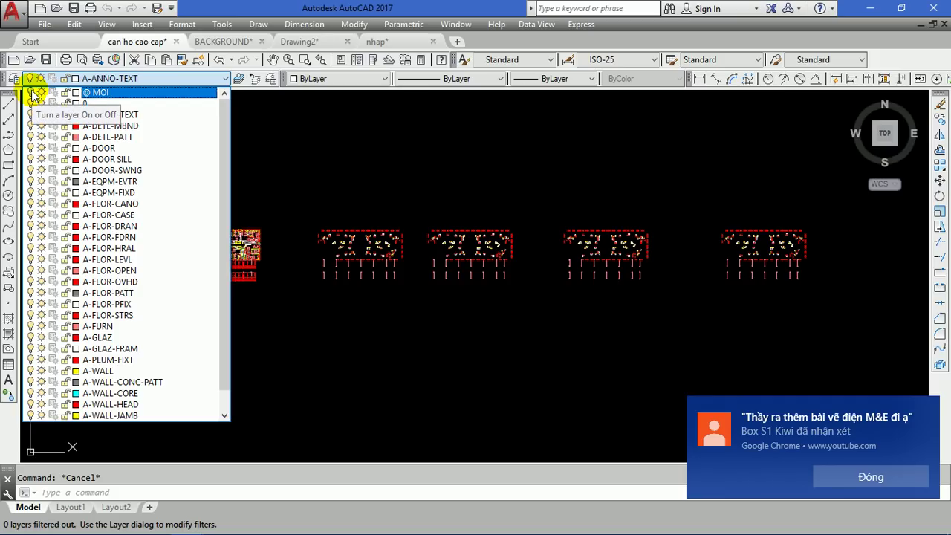
{"action": "left_click", "coordinate": [424, 325]}
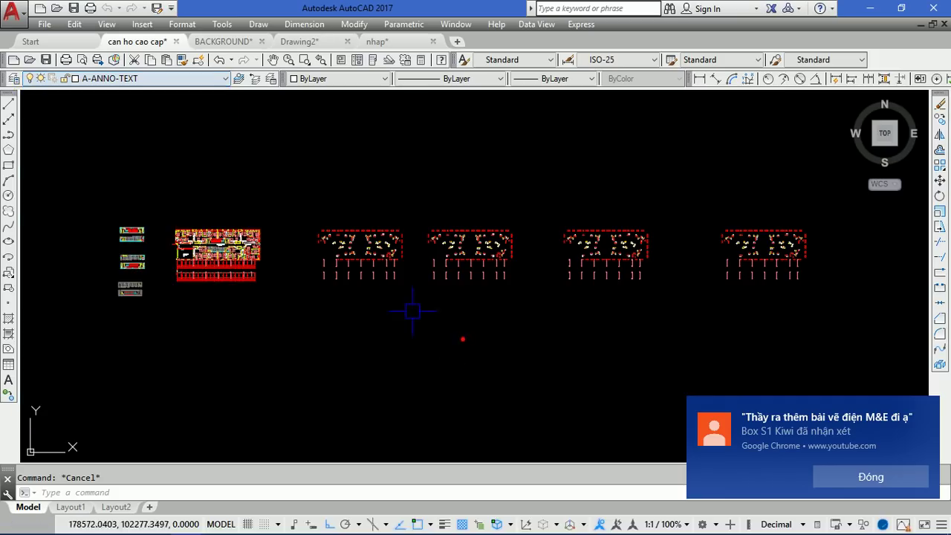
{"action": "left_click", "coordinate": [299, 197]}
{"action": "left_click", "coordinate": [815, 320]}
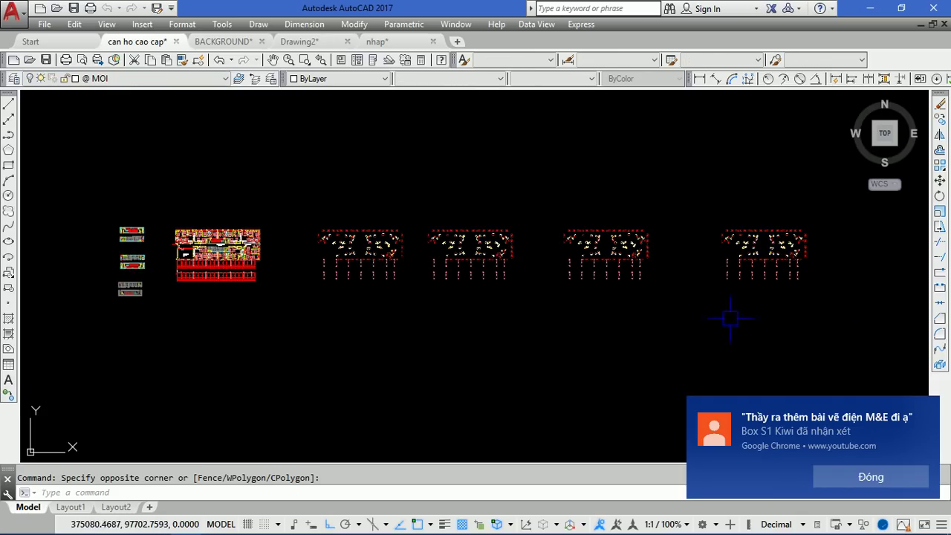
{"action": "key", "text": "Escape"}
{"action": "left_click", "coordinate": [309, 193]}
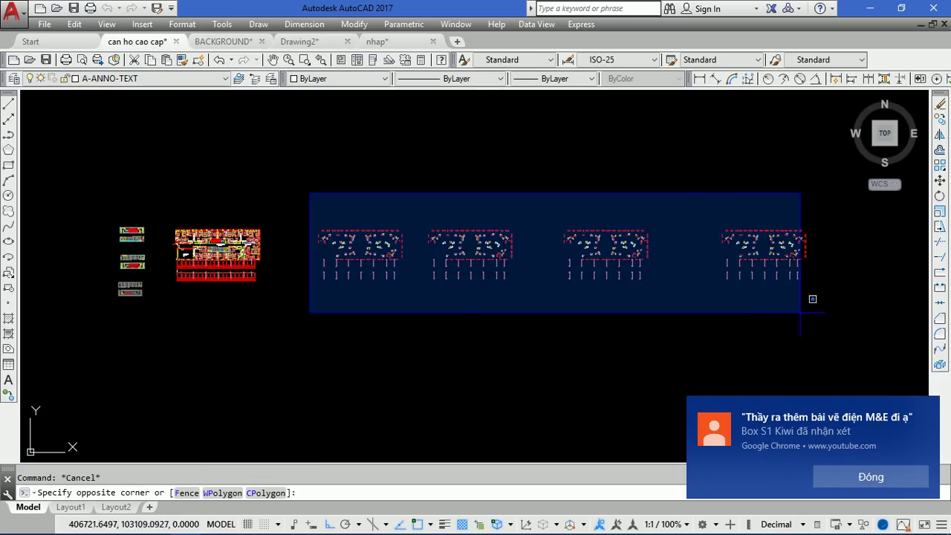
{"action": "left_click", "coordinate": [832, 320]}
{"action": "left_click", "coordinate": [871, 476]}
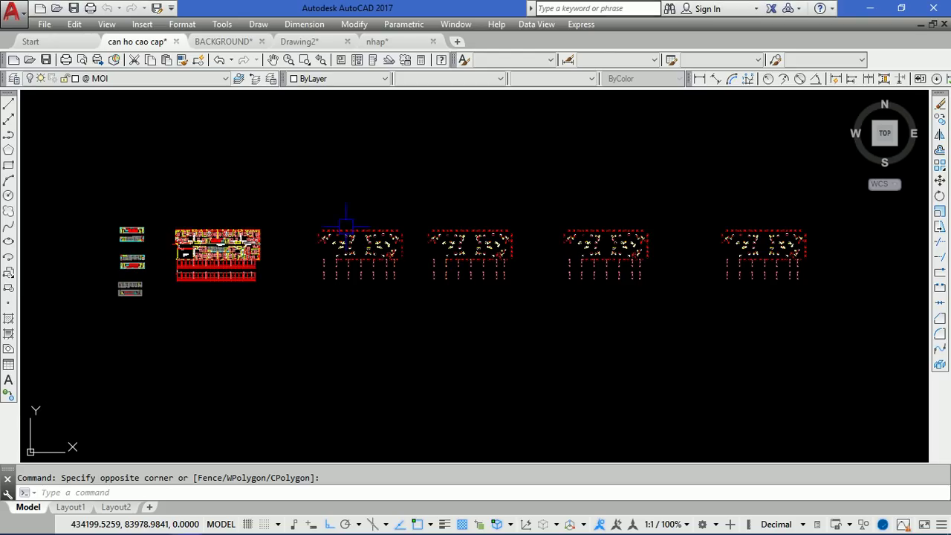
{"action": "left_click", "coordinate": [303, 191]}
{"action": "left_click", "coordinate": [797, 314]}
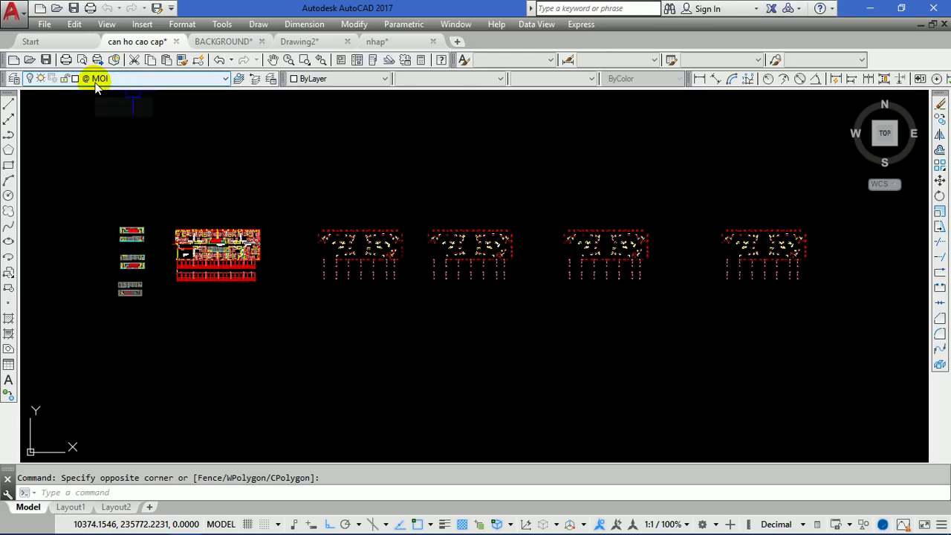
{"action": "left_click", "coordinate": [123, 80]}
{"action": "left_click", "coordinate": [41, 92]}
{"action": "left_click", "coordinate": [394, 356]}
Step: Draw two overlapping rectangles in the empty space below the plan copies
{"action": "key", "text": "Escape"}
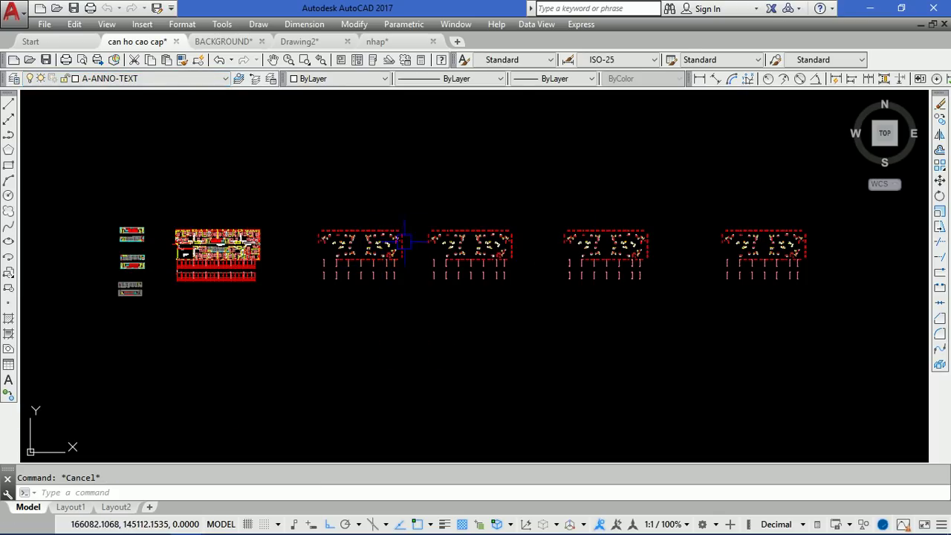
{"action": "scroll", "coordinate": [372, 254], "scroll_direction": "up", "scroll_amount": 5}
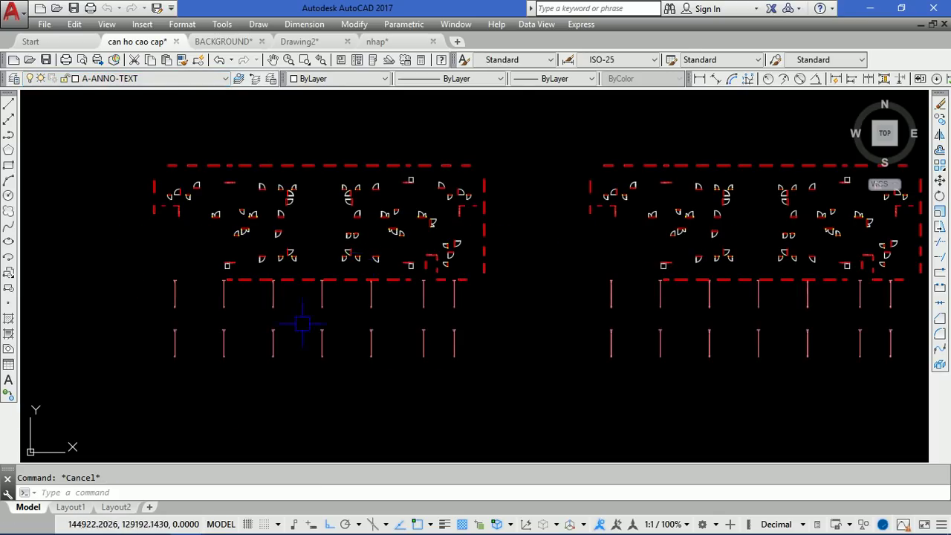
{"action": "middle_click_drag", "start_coordinate": [347, 280], "coordinate": [351, 209]}
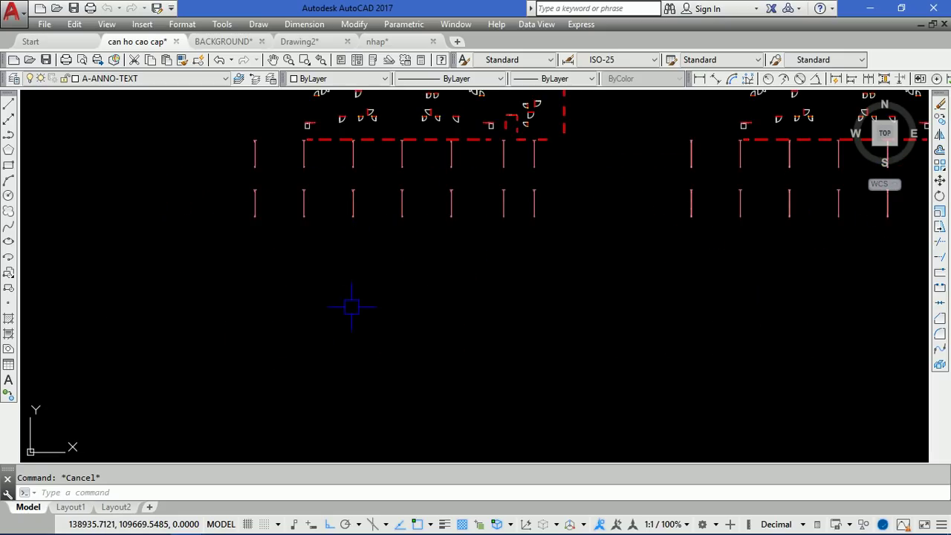
{"action": "type", "text": "REc"}
{"action": "key", "text": "Return"}
{"action": "left_click", "coordinate": [292, 303]}
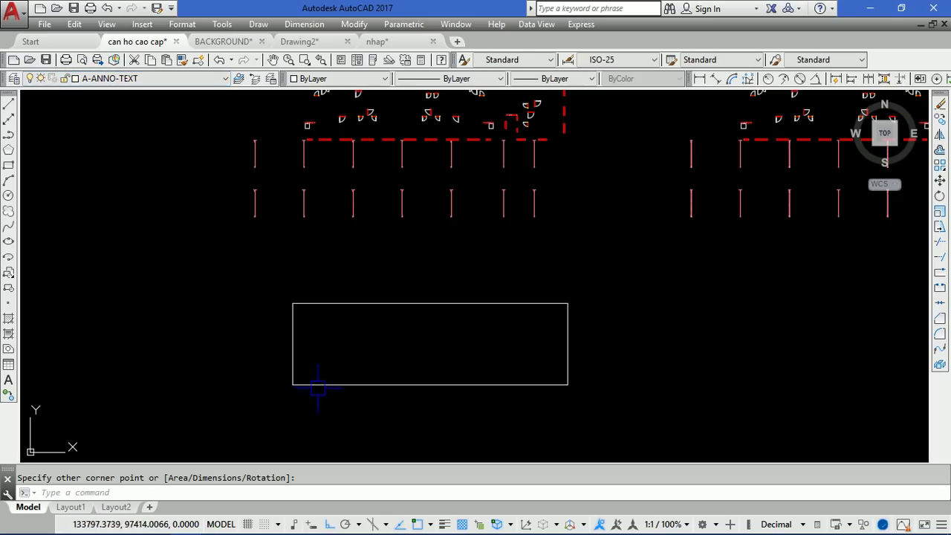
{"action": "key", "text": "Return"}
{"action": "left_click", "coordinate": [293, 329]}
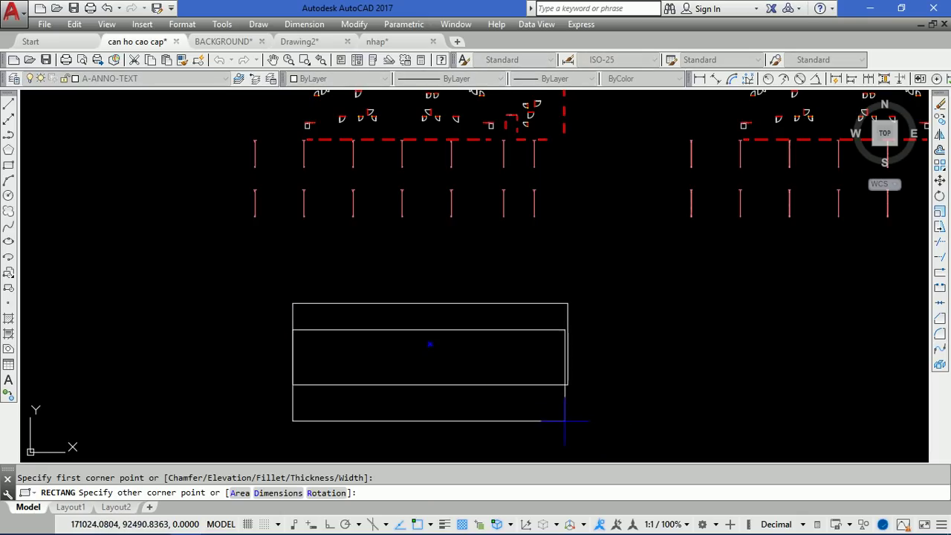
{"action": "left_click", "coordinate": [563, 420]}
Step: Put the lower rectangle on layer A-DOOR and set its colour to Red
{"action": "middle_click_drag", "start_coordinate": [485, 338], "coordinate": [451, 266]}
{"action": "left_click", "coordinate": [411, 276]}
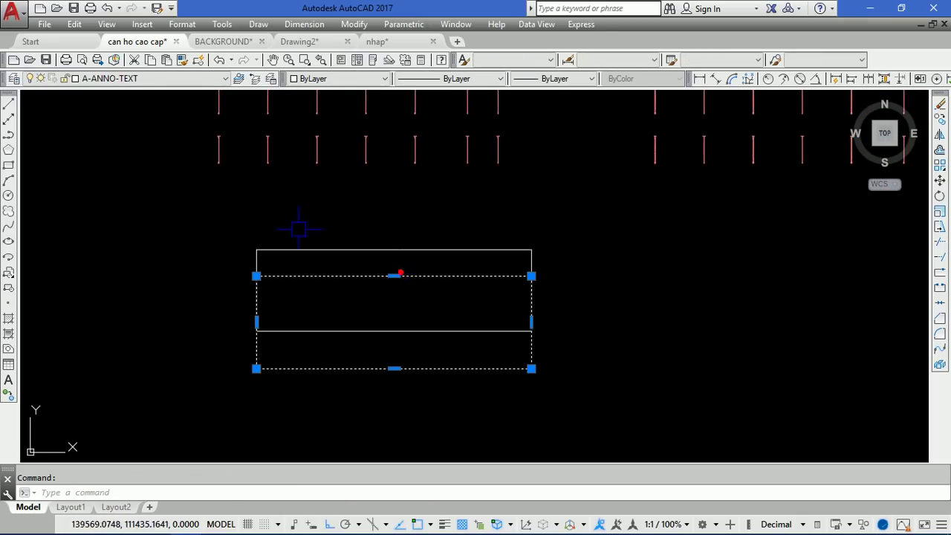
{"action": "left_click", "coordinate": [127, 78]}
{"action": "left_click", "coordinate": [99, 125]}
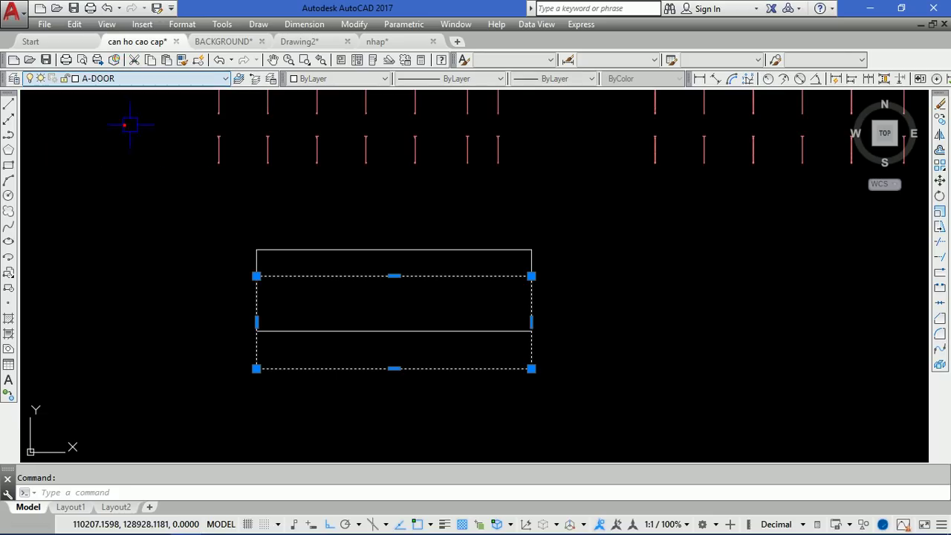
{"action": "left_click", "coordinate": [327, 78]}
{"action": "left_click", "coordinate": [308, 114]}
{"action": "left_click", "coordinate": [312, 79]}
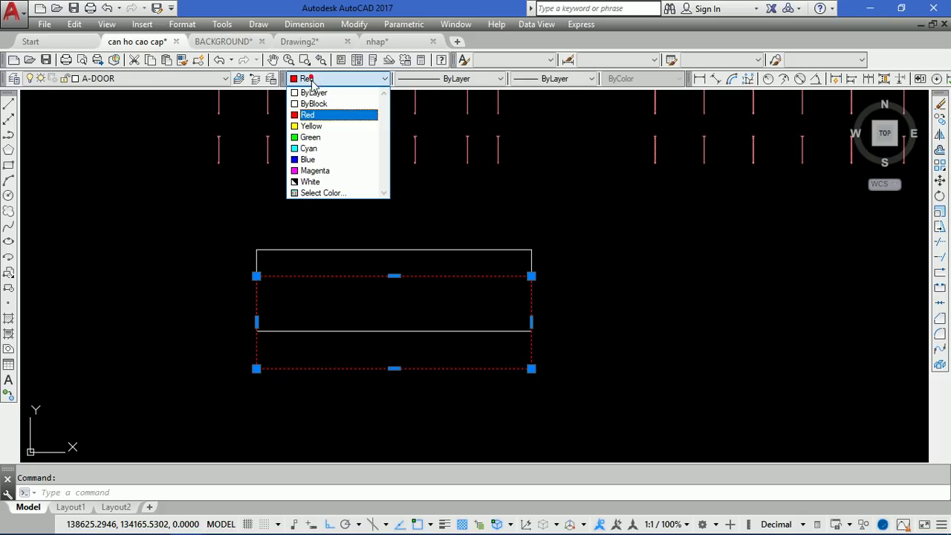
{"action": "left_click", "coordinate": [308, 115]}
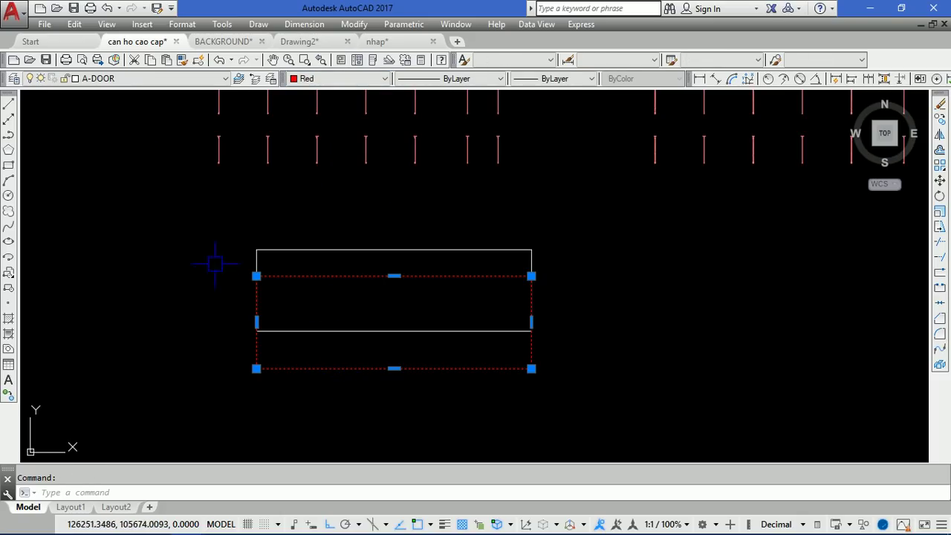
{"action": "key", "text": "Escape"}
Step: Window-select both rectangles together
{"action": "left_click", "coordinate": [339, 249]}
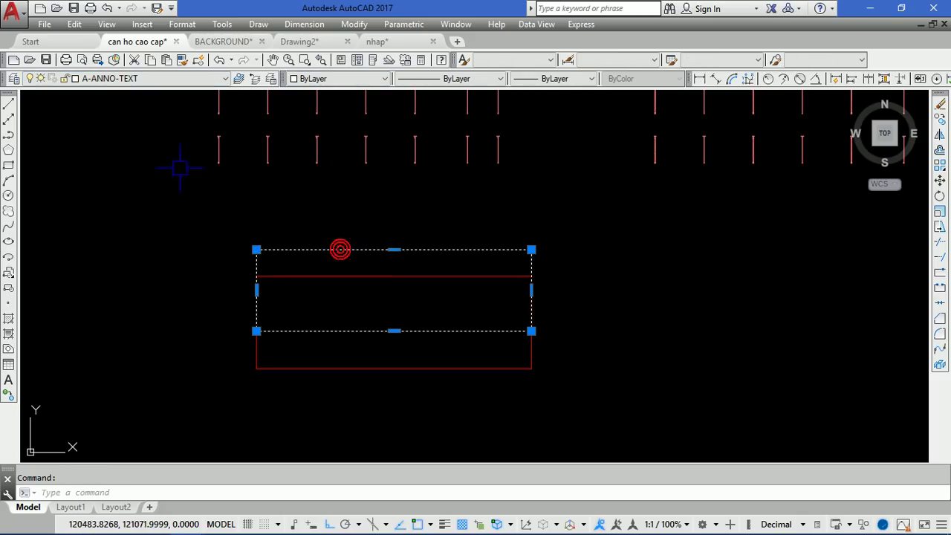
{"action": "key", "text": "Escape"}
{"action": "left_click", "coordinate": [220, 225]}
{"action": "left_click", "coordinate": [589, 388]}
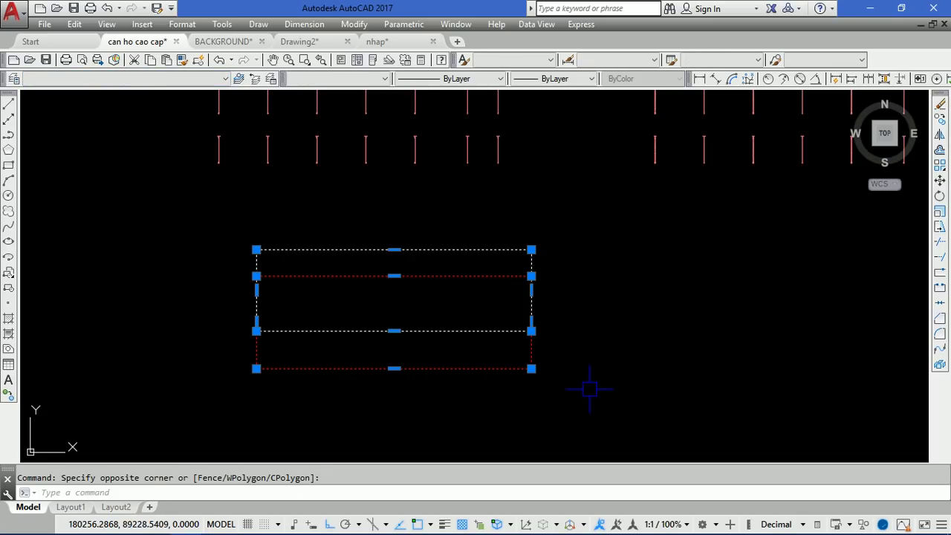
{"action": "type", "text": "B"}
Step: Define block EFEF from the two rectangles, with its base point on their left edge
{"action": "key", "text": "Return"}
{"action": "type", "text": "FEF"}
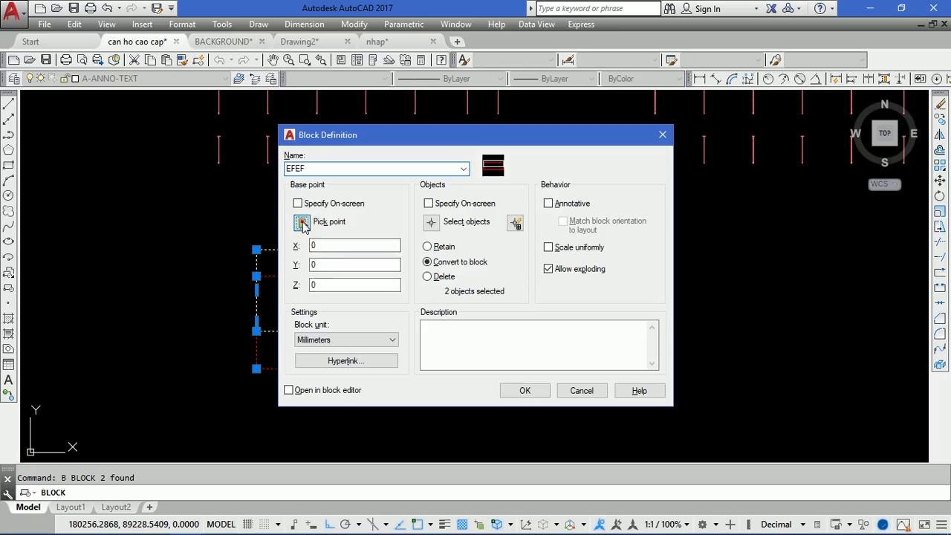
{"action": "left_click", "coordinate": [302, 222]}
{"action": "left_click", "coordinate": [264, 331]}
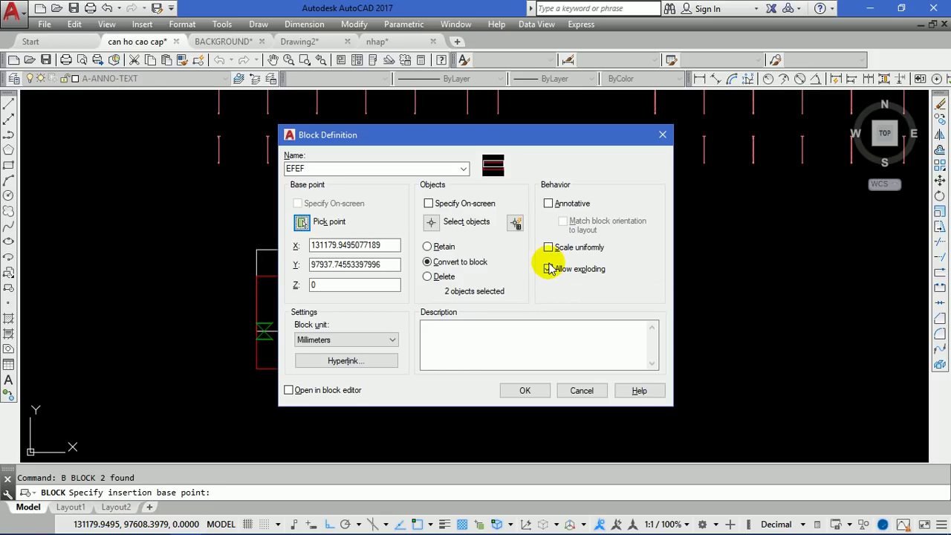
{"action": "left_click", "coordinate": [525, 391]}
{"action": "left_click", "coordinate": [415, 330]}
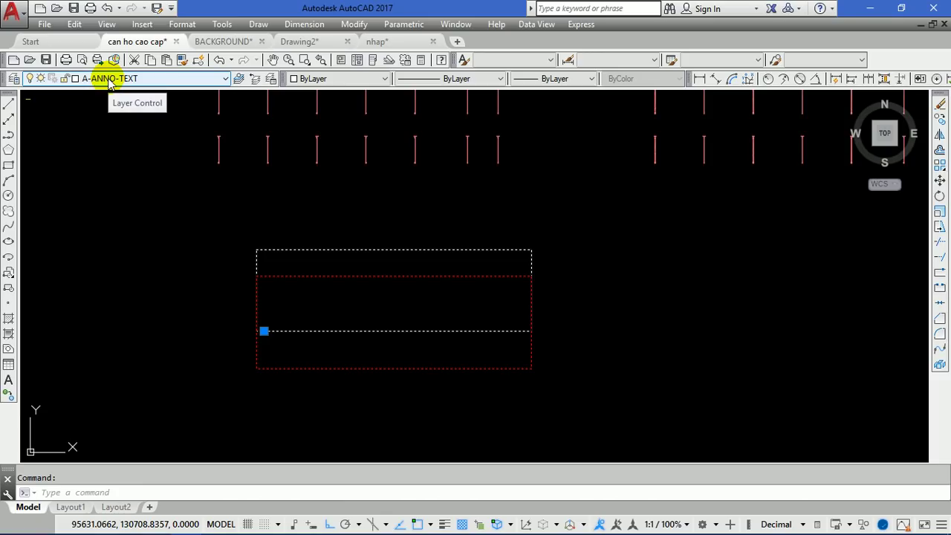
Step: Select the EFEF block and turn off the A-ANNO-TEXT layer, accepting the current-layer warning
{"action": "key", "text": "Escape"}
{"action": "left_click", "coordinate": [382, 250]}
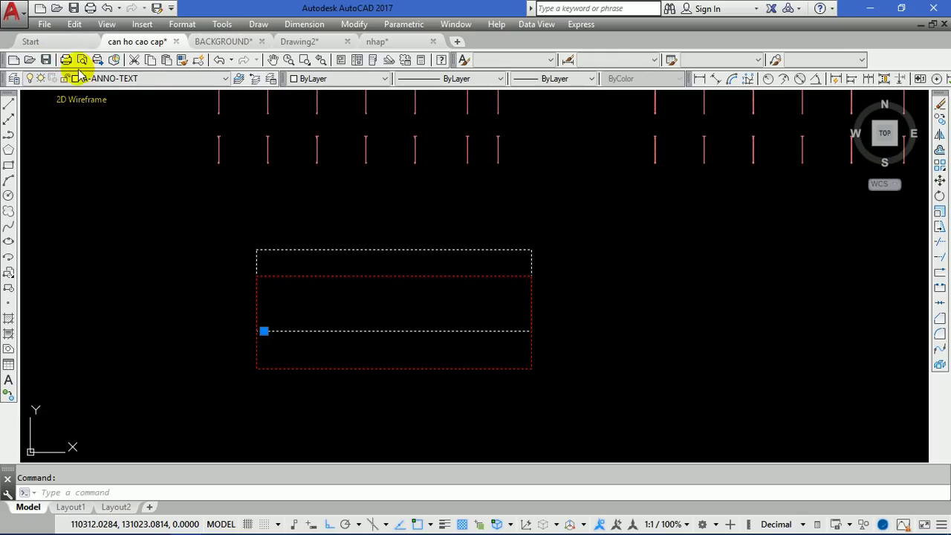
{"action": "left_click", "coordinate": [122, 79]}
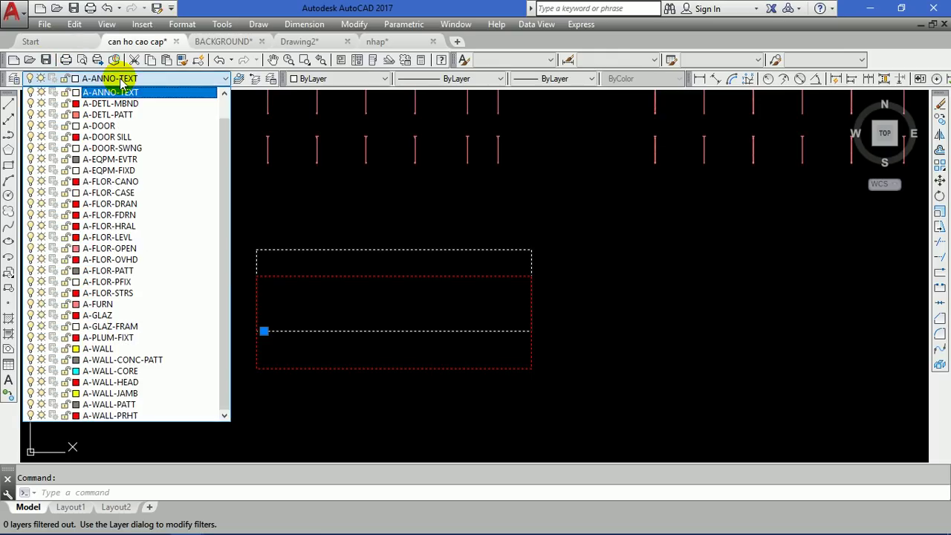
{"action": "left_click", "coordinate": [31, 93]}
{"action": "left_click", "coordinate": [121, 138]}
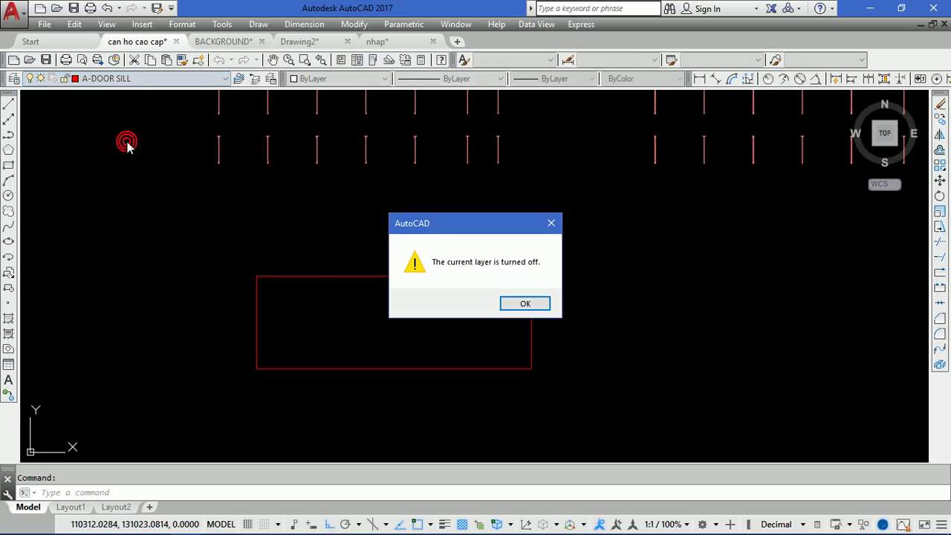
{"action": "left_click", "coordinate": [524, 303]}
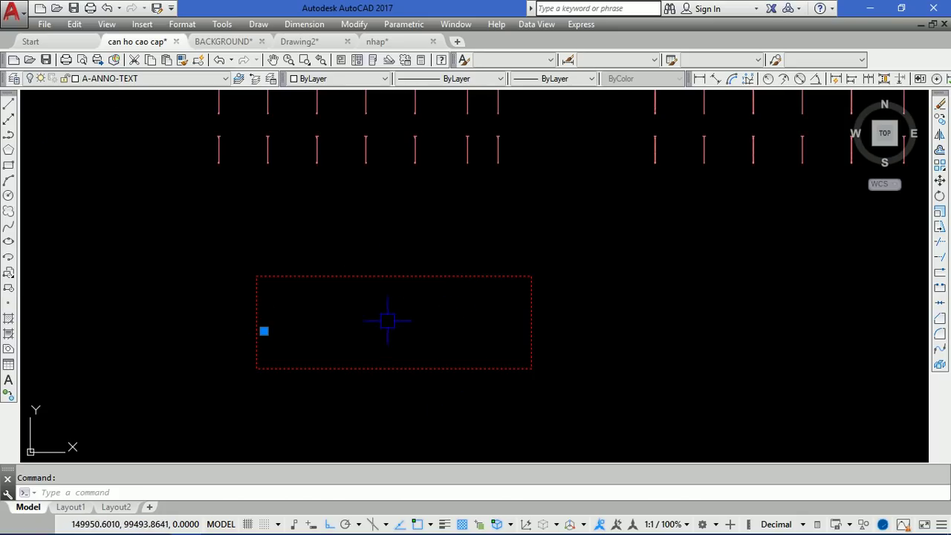
Step: Attempt to freeze A-ANNO-TEXT, then make layer 0 the current layer
{"action": "scroll", "coordinate": [378, 321], "scroll_direction": "down", "scroll_amount": 3}
{"action": "key", "text": "Escape"}
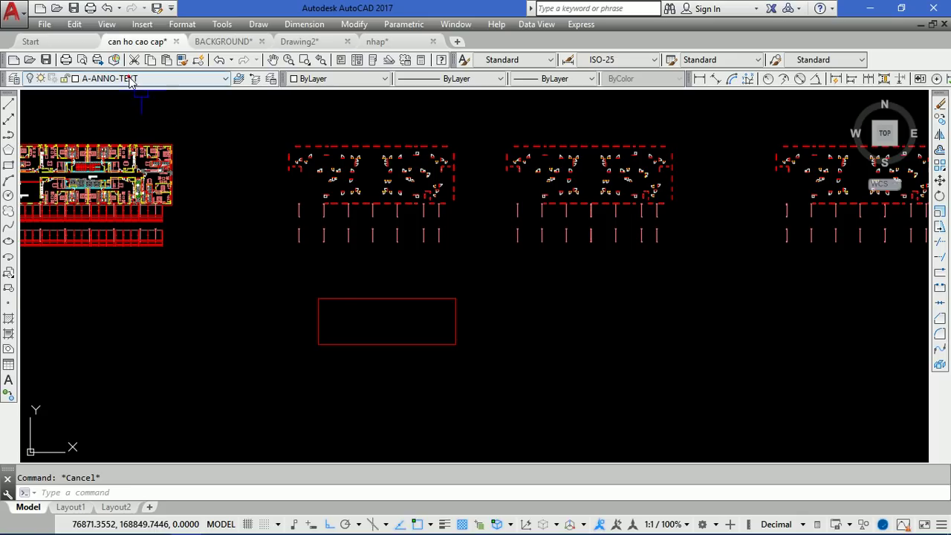
{"action": "left_click", "coordinate": [126, 78]}
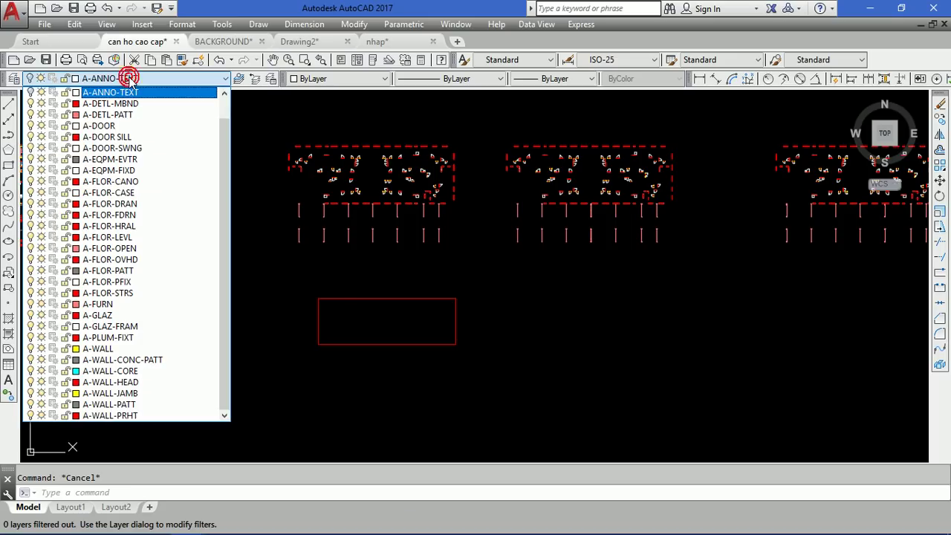
{"action": "left_click", "coordinate": [41, 93]}
{"action": "scroll", "coordinate": [44, 99], "scroll_direction": "up", "scroll_amount": 1}
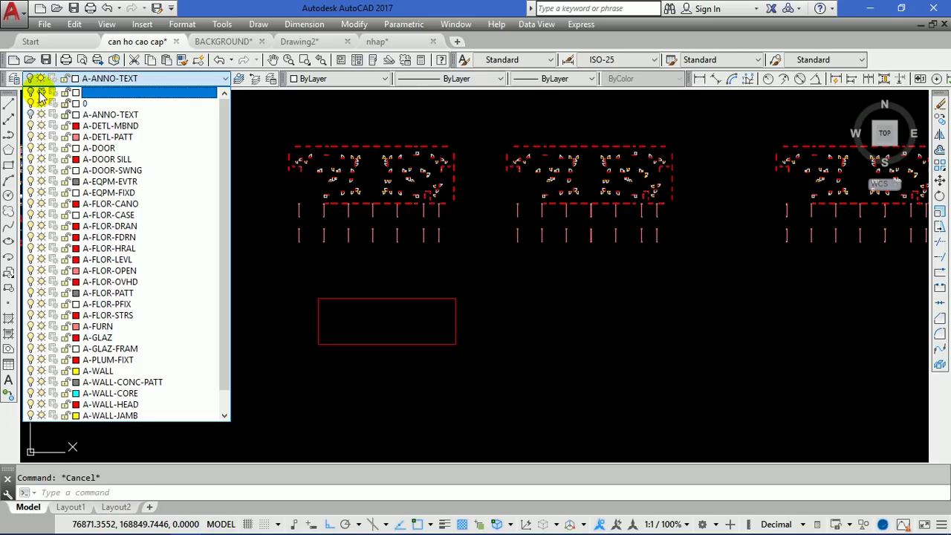
{"action": "left_click", "coordinate": [41, 103]}
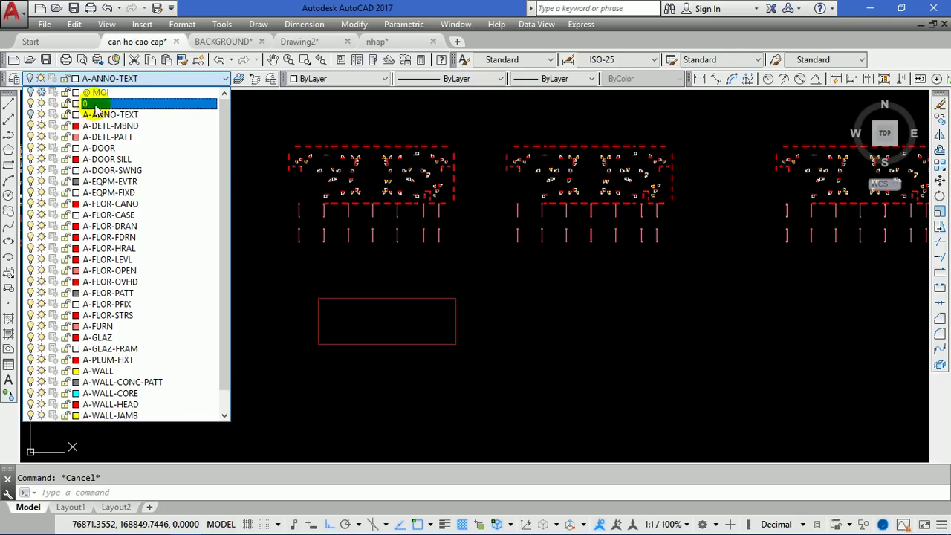
{"action": "left_click", "coordinate": [84, 103]}
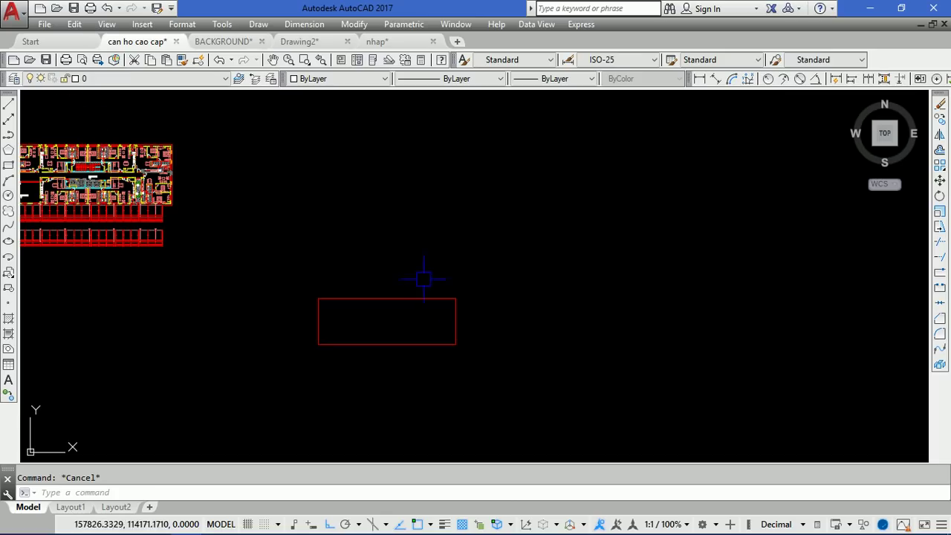
Step: Freeze and thaw the A-ANNO-TEXT layer again in the Layer dropdown
{"action": "left_click", "coordinate": [127, 78]}
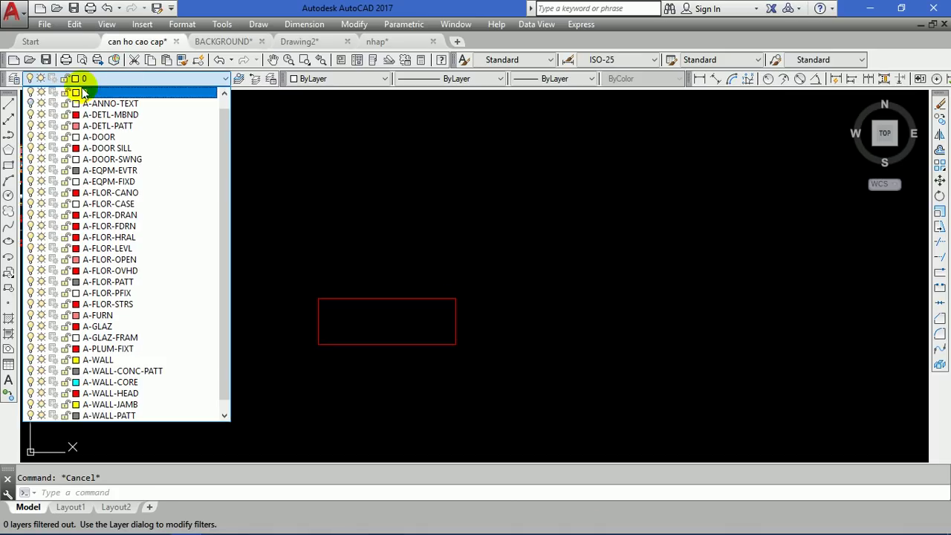
{"action": "left_click", "coordinate": [43, 105]}
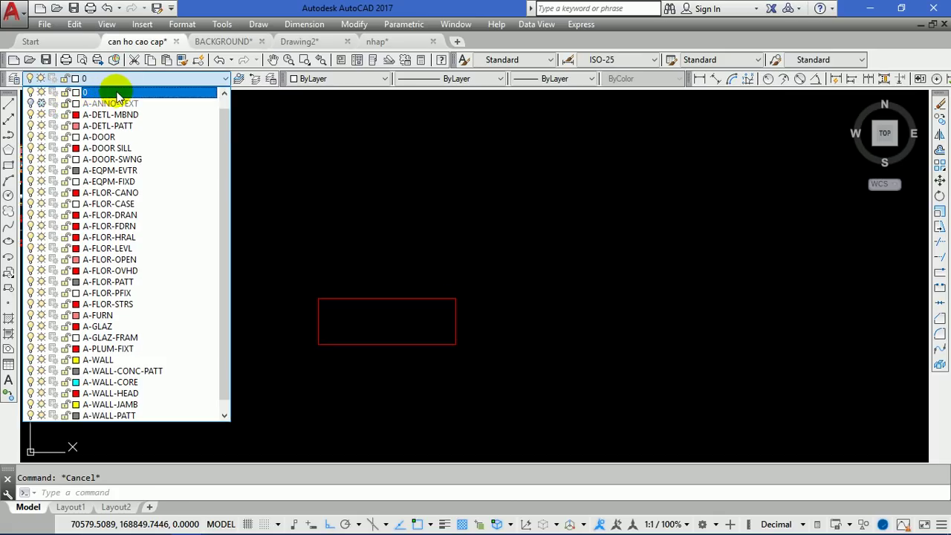
{"action": "left_click", "coordinate": [42, 114]}
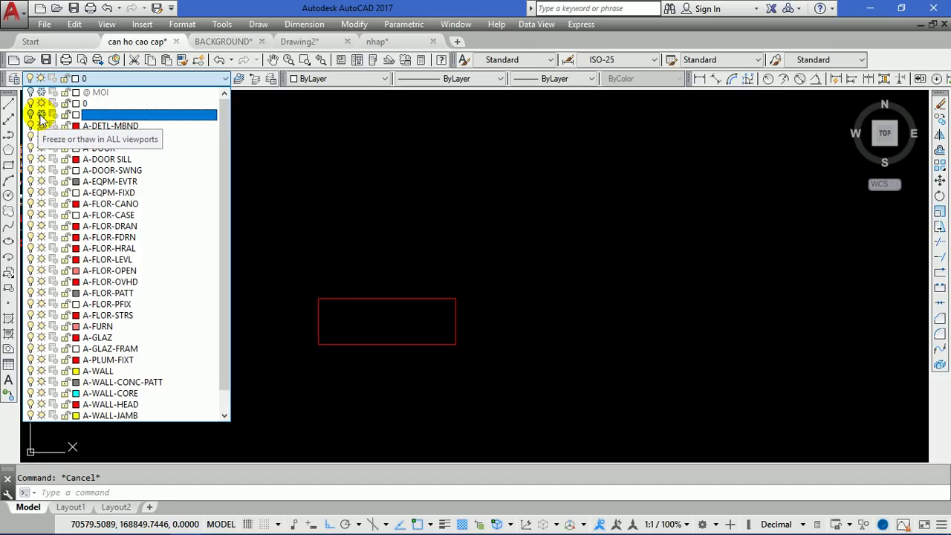
{"action": "left_click", "coordinate": [41, 117]}
{"action": "left_click", "coordinate": [524, 292]}
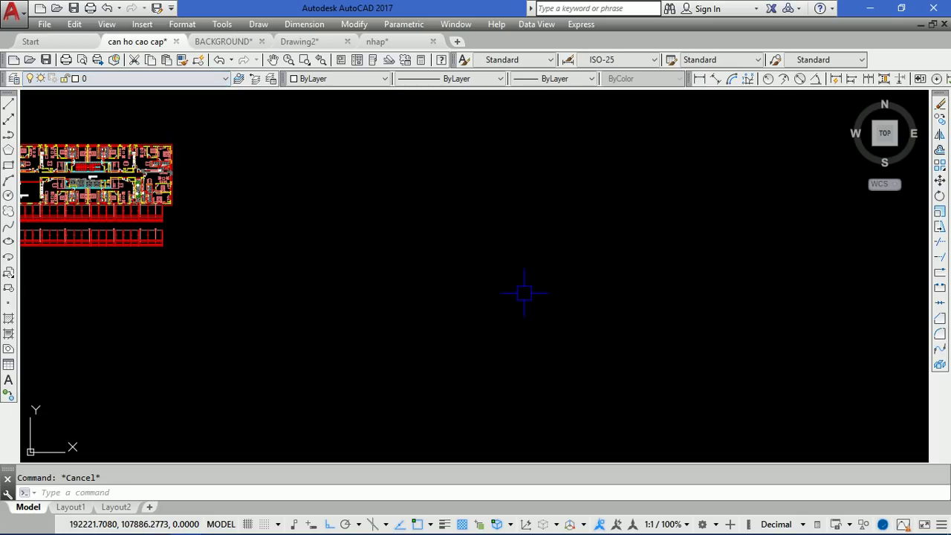
Step: Zoom out and pan to bring the whole cluster of apartment plans into view
{"action": "scroll", "coordinate": [524, 294], "scroll_direction": "down", "scroll_amount": 4}
{"action": "scroll", "coordinate": [547, 272], "scroll_direction": "down", "scroll_amount": 2}
{"action": "middle_click_drag", "start_coordinate": [548, 272], "coordinate": [265, 259]}
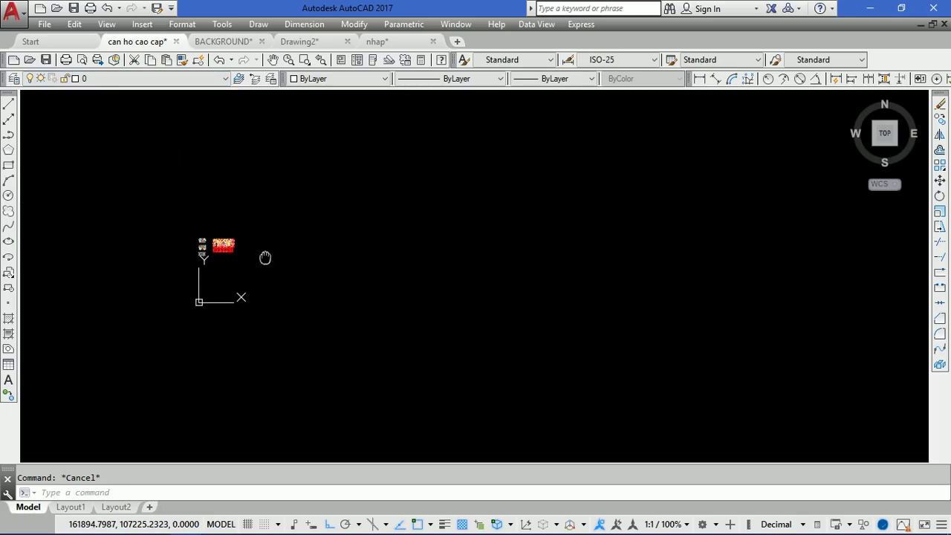
{"action": "left_click", "coordinate": [245, 141]}
{"action": "left_click", "coordinate": [673, 346]}
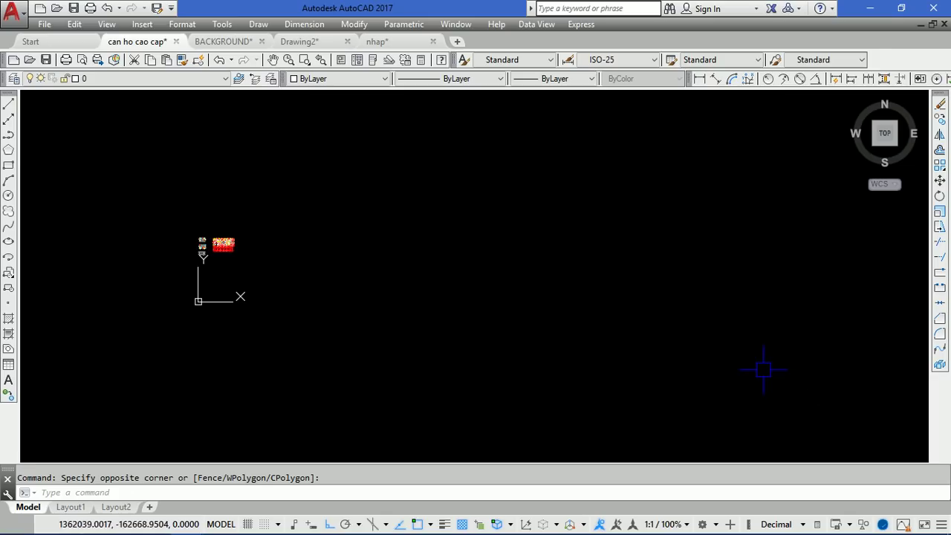
{"action": "scroll", "coordinate": [216, 239], "scroll_direction": "up", "scroll_amount": 3}
{"action": "scroll", "coordinate": [215, 239], "scroll_direction": "up", "scroll_amount": 3}
{"action": "type", "text": "PU"}
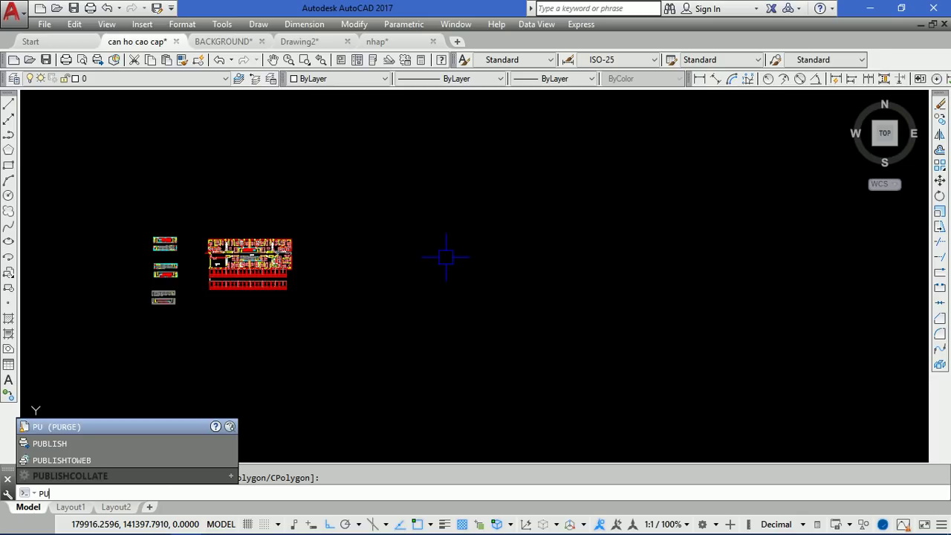
Step: Purge all unused items, including the A-WALL-PRHT layer, and save the drawing
{"action": "key", "text": "Return"}
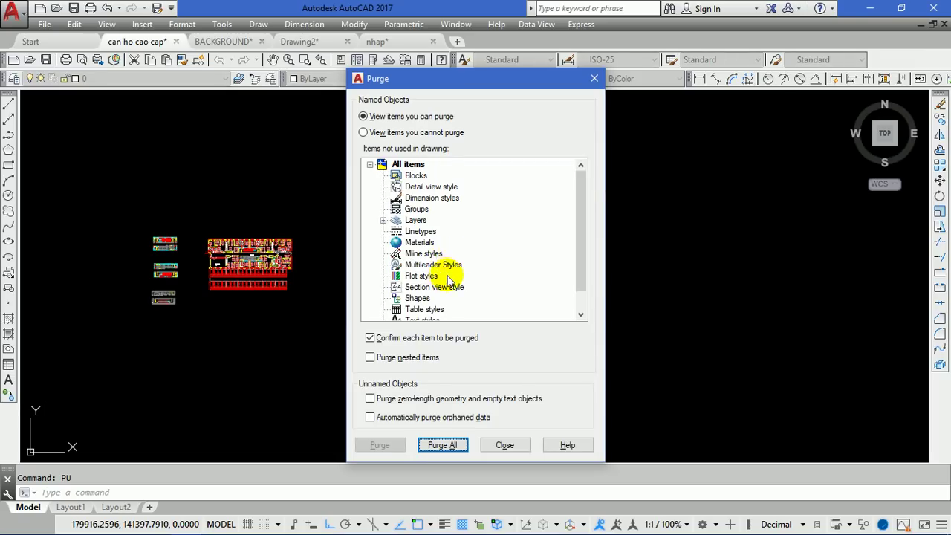
{"action": "key", "text": "Return"}
{"action": "left_click", "coordinate": [510, 443]}
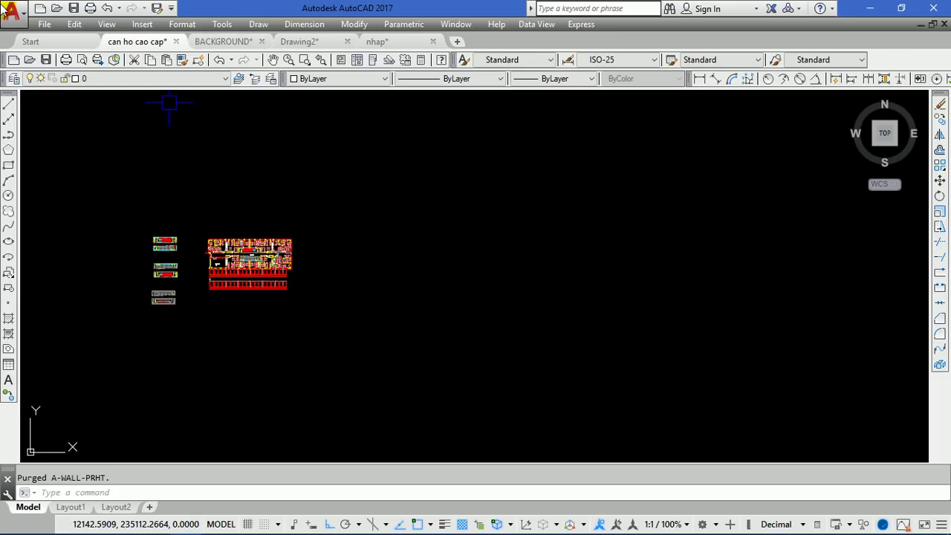
{"action": "key", "text": "ctrl+s"}
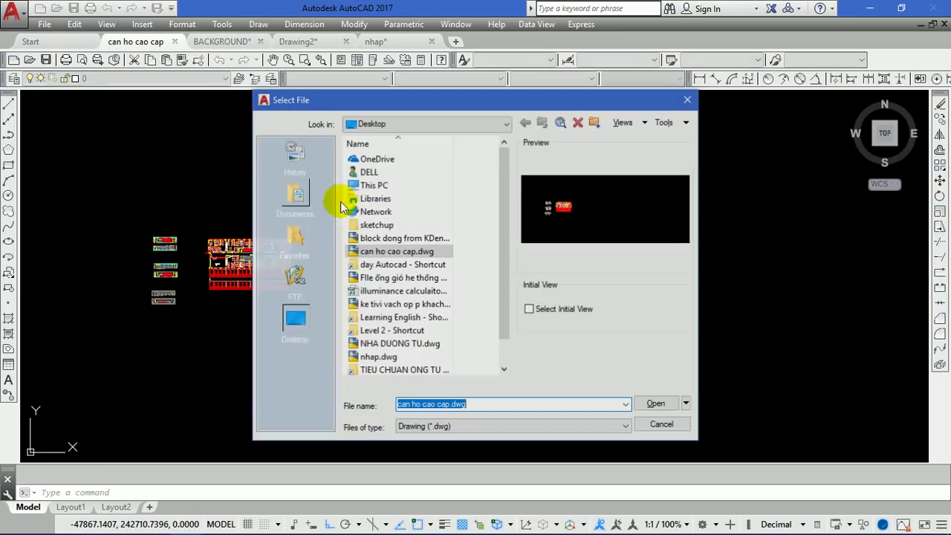
Step: Check the properties of can ho cao cap.dwg, which still shows 1.07 MB
{"action": "right_click", "coordinate": [384, 252]}
{"action": "left_click", "coordinate": [424, 524]}
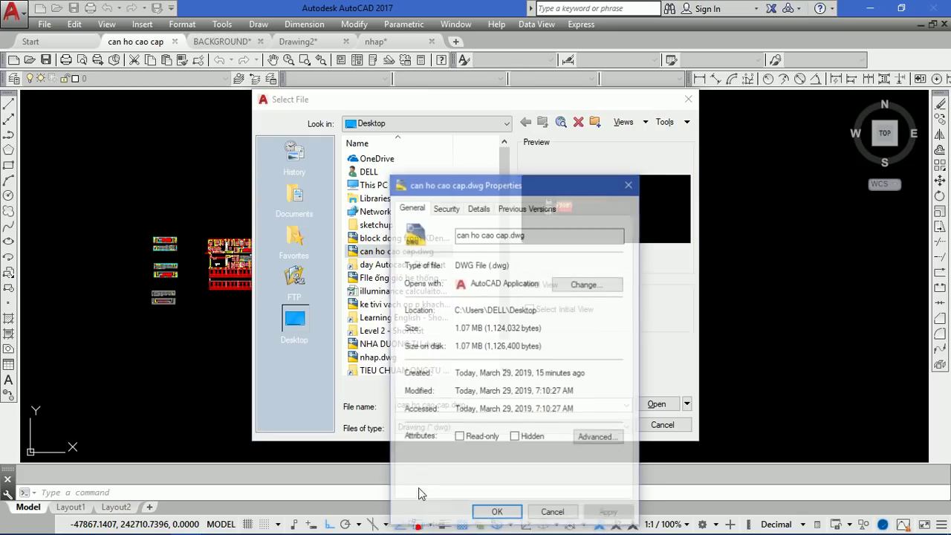
{"action": "left_click", "coordinate": [495, 514]}
{"action": "left_click", "coordinate": [687, 98]}
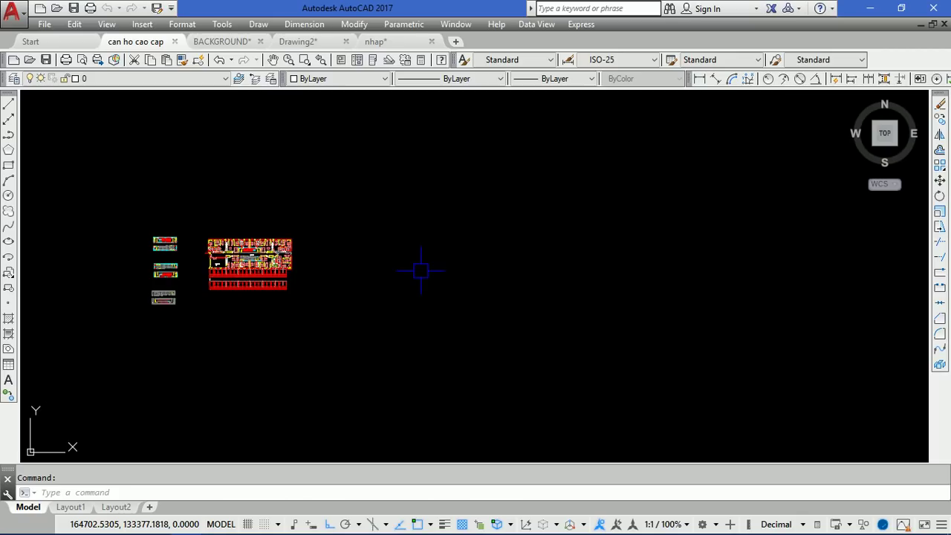
Step: Toggle A-ANNO-TEXT frozen and thawed, then make A-EQPM-EVTR the current layer
{"action": "left_click", "coordinate": [133, 78]}
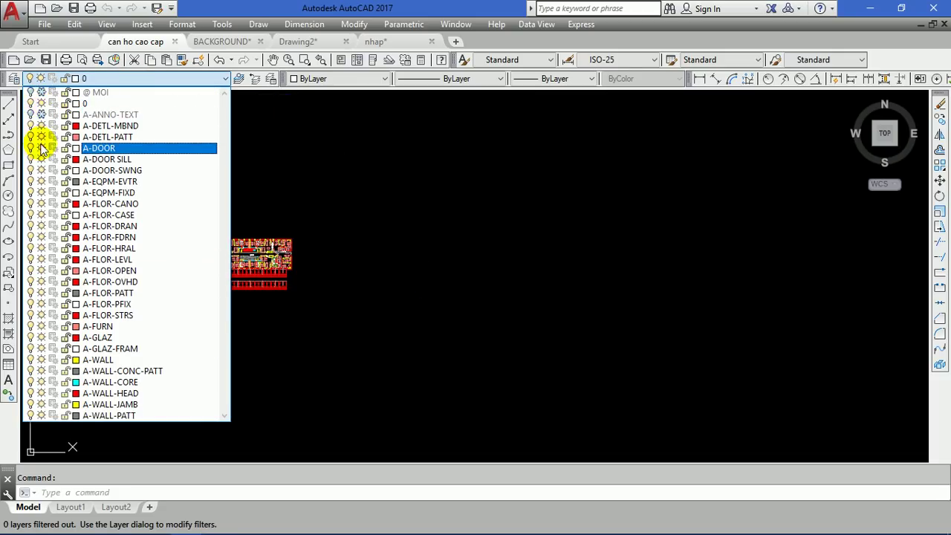
{"action": "left_click", "coordinate": [42, 115]}
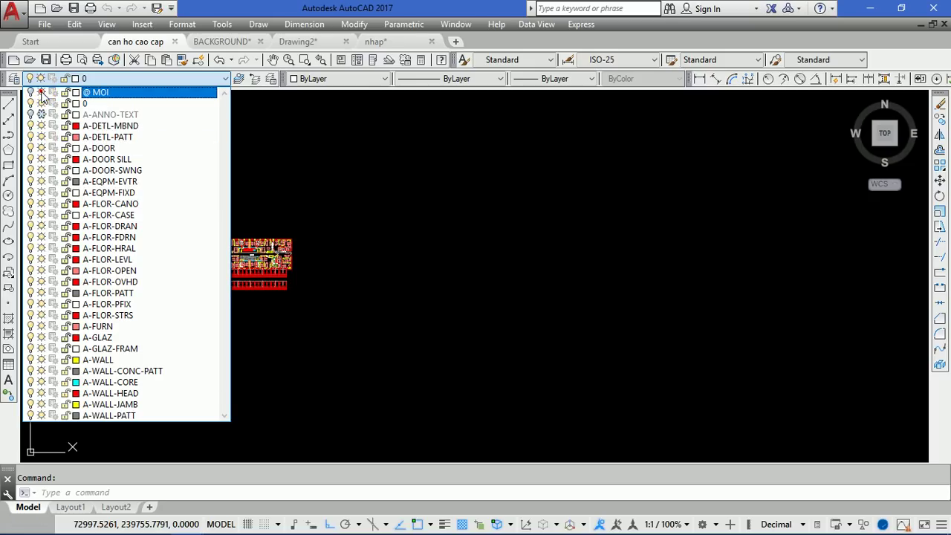
{"action": "left_click", "coordinate": [42, 115]}
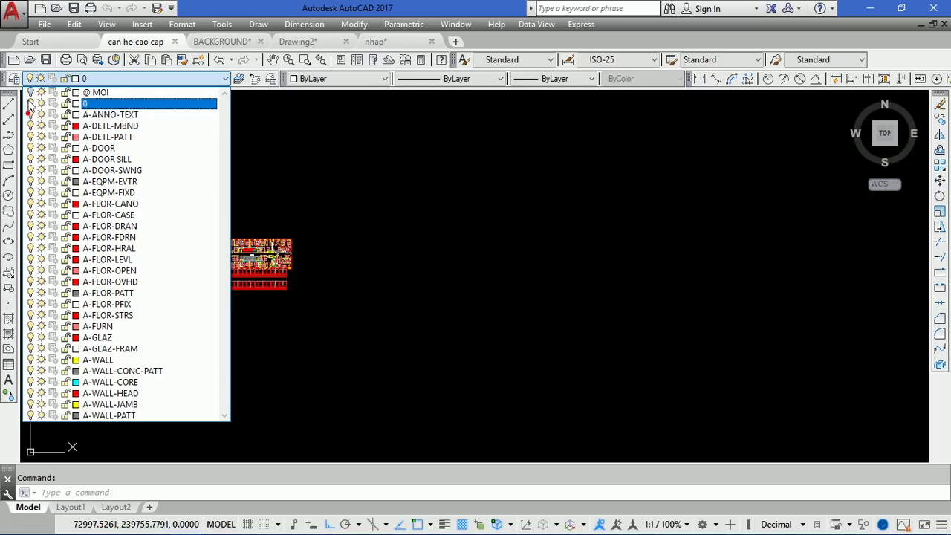
{"action": "left_click", "coordinate": [112, 181]}
Step: Window-select and erase the four duplicate plan copies and rectangles (16569 objects)
{"action": "left_click", "coordinate": [322, 202]}
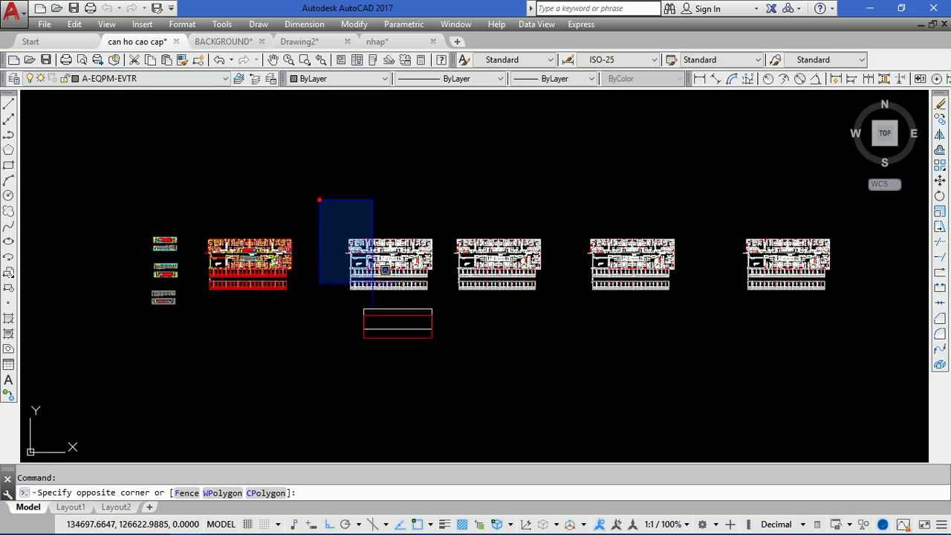
{"action": "scroll", "coordinate": [373, 287], "scroll_direction": "down", "scroll_amount": 3}
{"action": "left_click", "coordinate": [663, 364]}
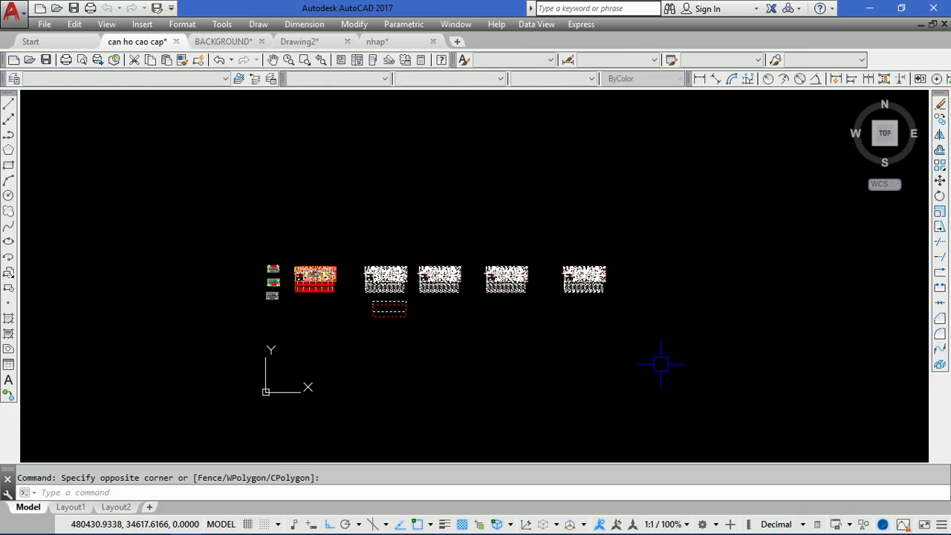
{"action": "key", "text": "Delete"}
{"action": "scroll", "coordinate": [275, 267], "scroll_direction": "up", "scroll_amount": 3}
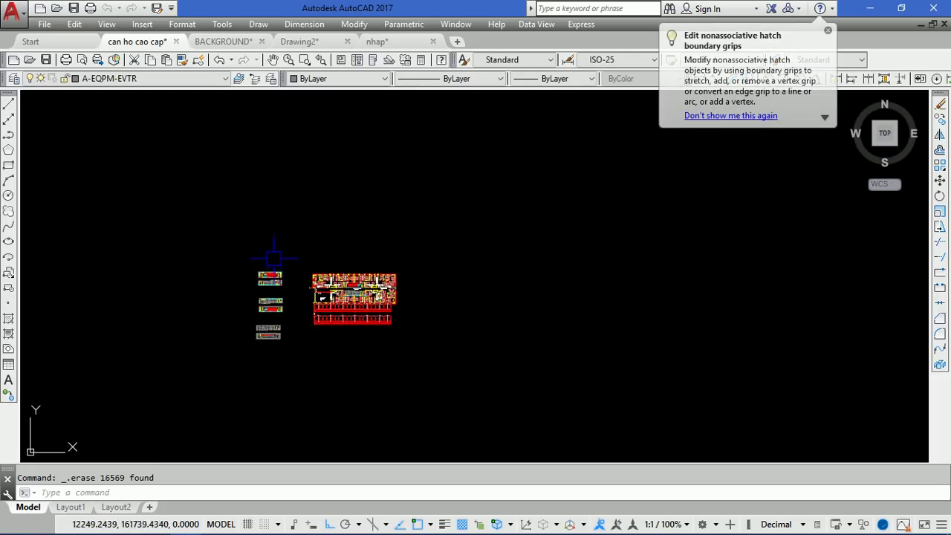
{"action": "scroll", "coordinate": [290, 268], "scroll_direction": "up", "scroll_amount": 3}
{"action": "type", "text": "PU"}
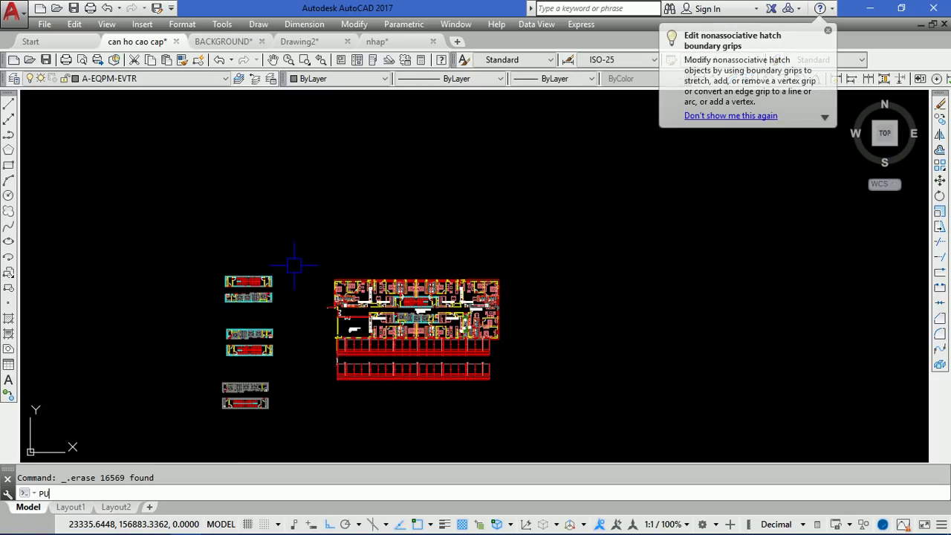
Step: Purge the now-unused @ MOI layer and save can ho cao cap.dwg
{"action": "key", "text": "Return"}
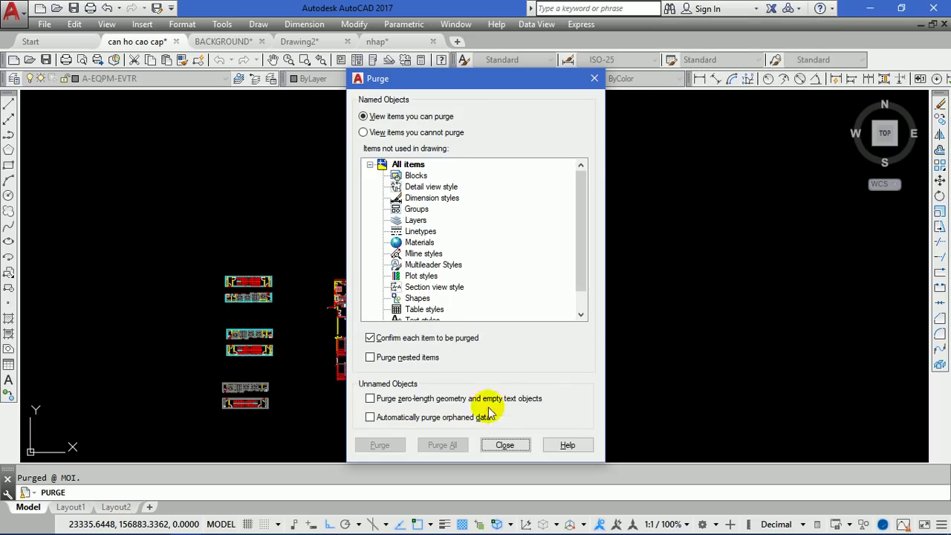
{"action": "left_click", "coordinate": [508, 445]}
{"action": "key", "text": "ctrl+s"}
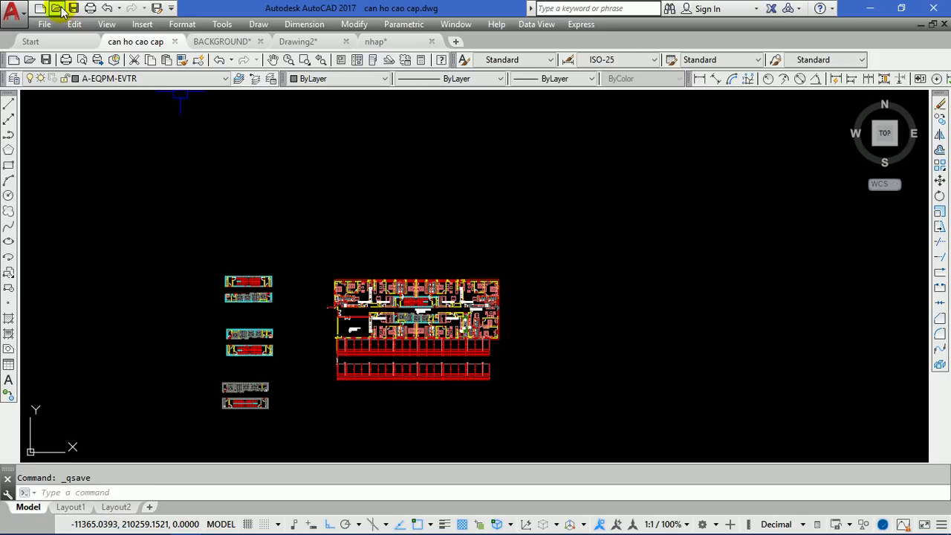
{"action": "left_click", "coordinate": [58, 8]}
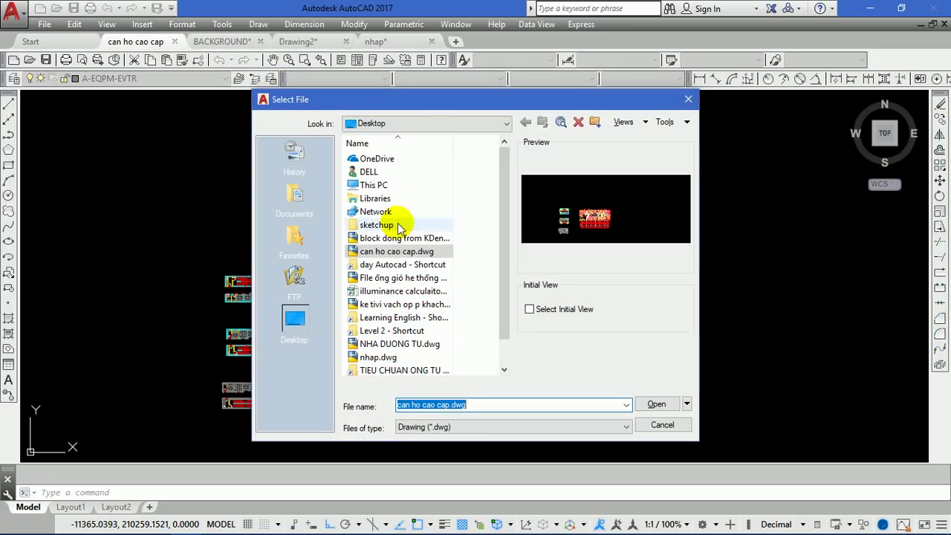
{"action": "right_click", "coordinate": [389, 251]}
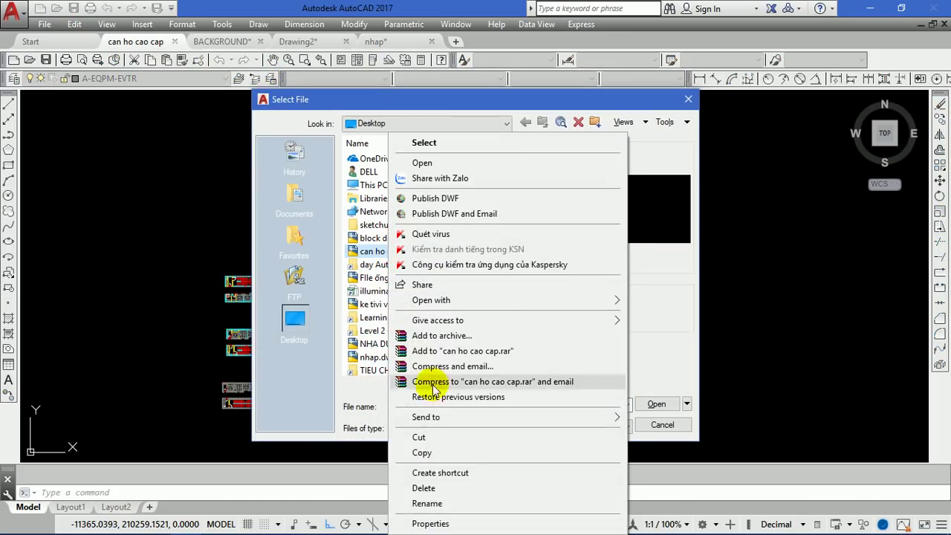
{"action": "left_click", "coordinate": [430, 523]}
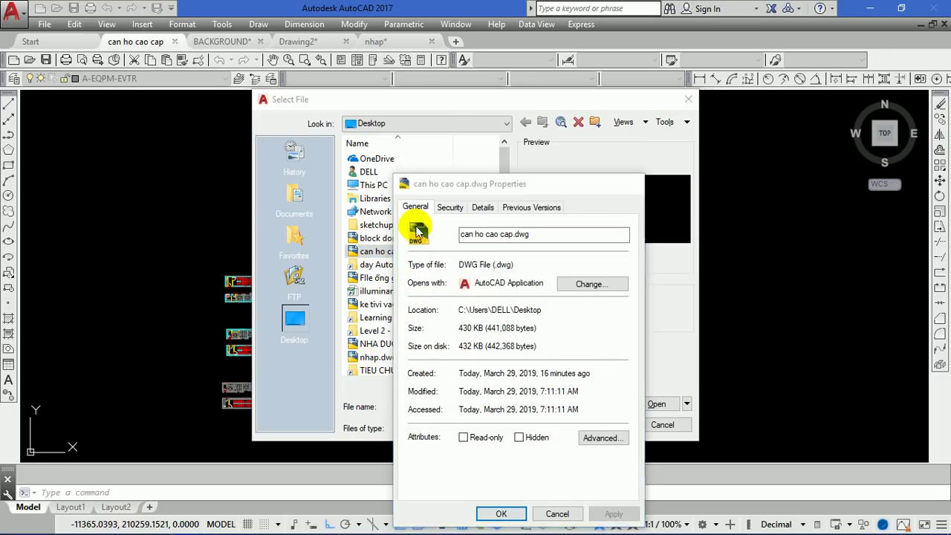
{"action": "key", "text": "Escape"}
{"action": "key", "text": "Escape"}
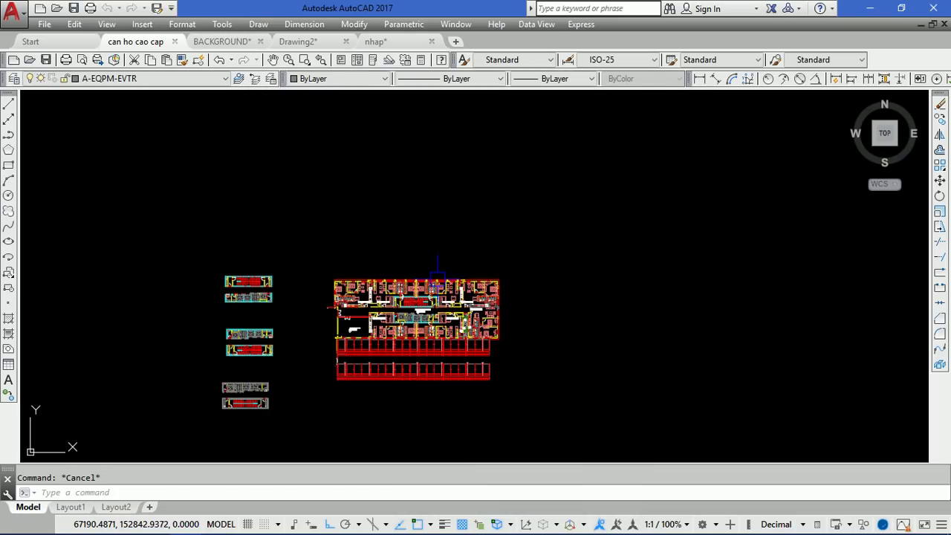
{"action": "scroll", "coordinate": [402, 335], "scroll_direction": "up", "scroll_amount": 2}
{"action": "scroll", "coordinate": [401, 334], "scroll_direction": "up", "scroll_amount": 1}
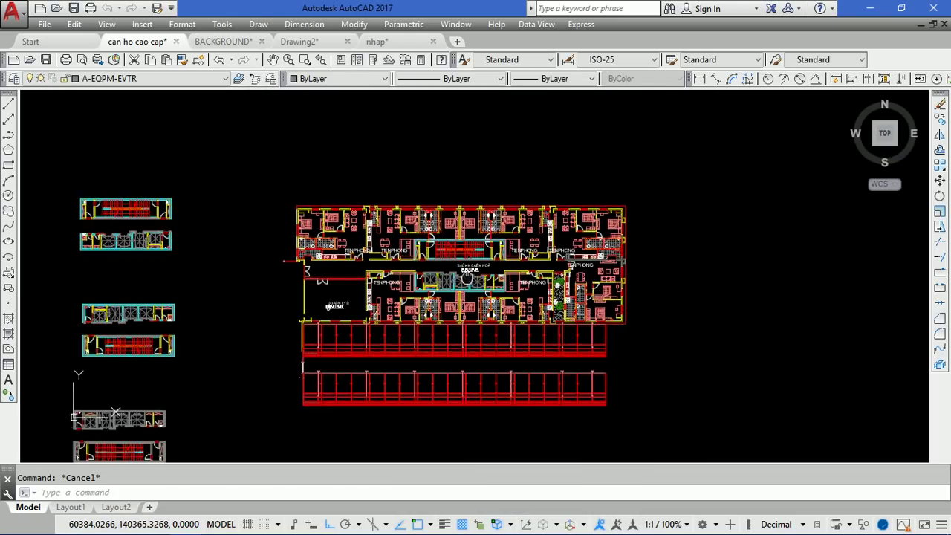
{"action": "middle_click_drag", "start_coordinate": [466, 276], "coordinate": [513, 231]}
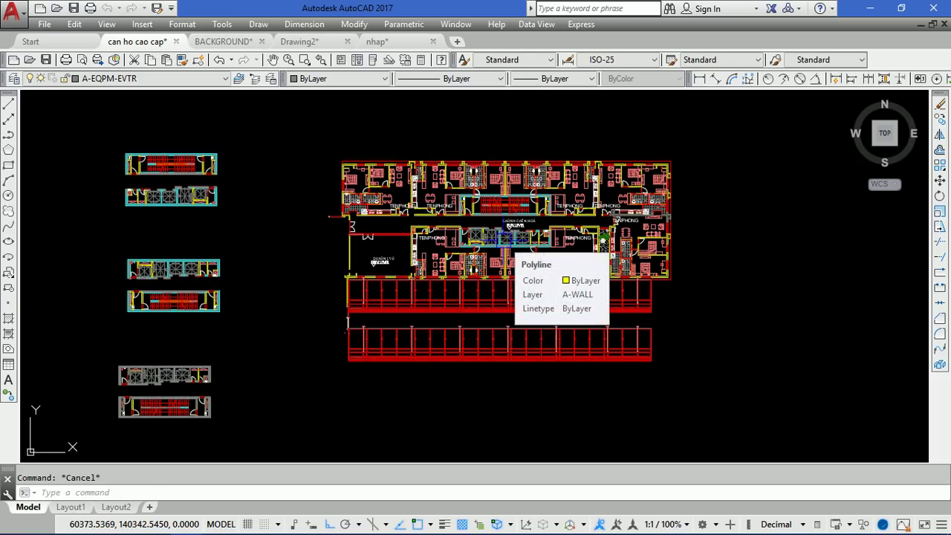
{"action": "left_click", "coordinate": [127, 78]}
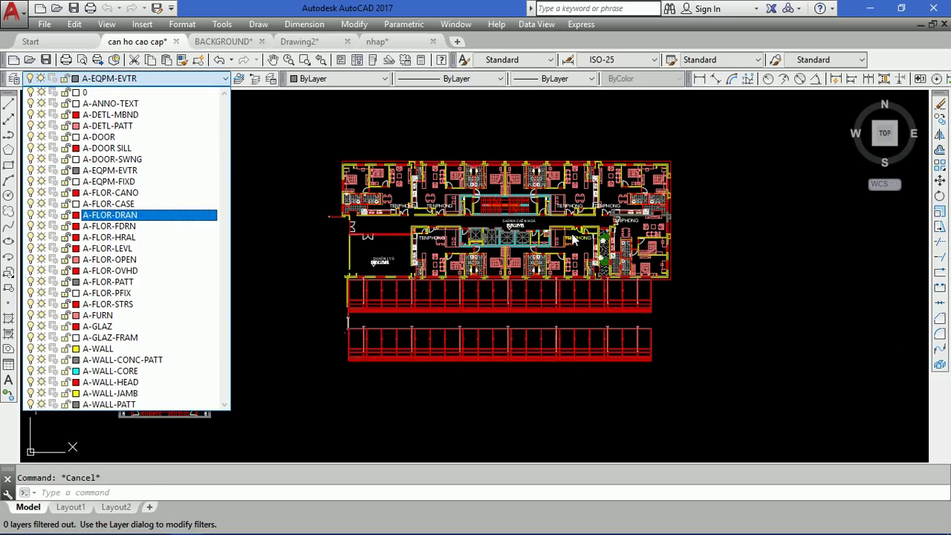
{"action": "left_click", "coordinate": [806, 320]}
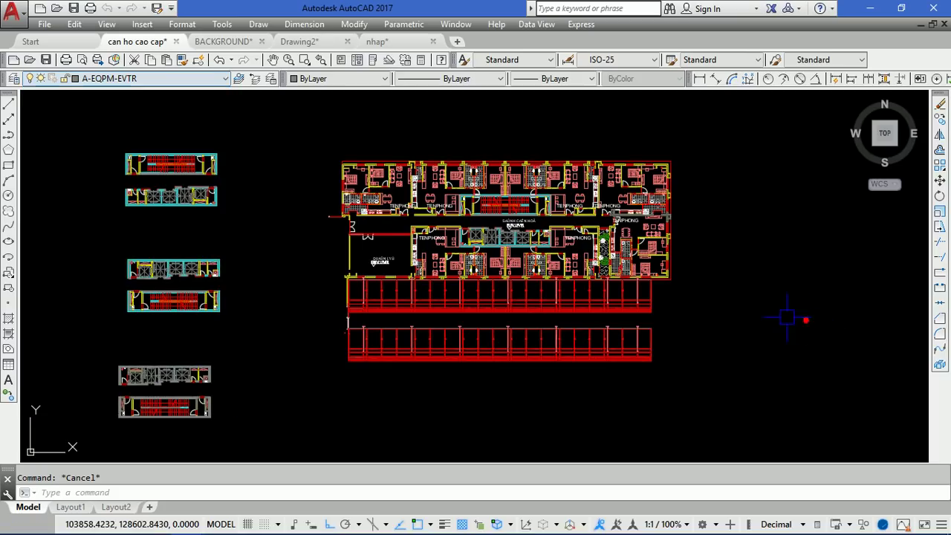